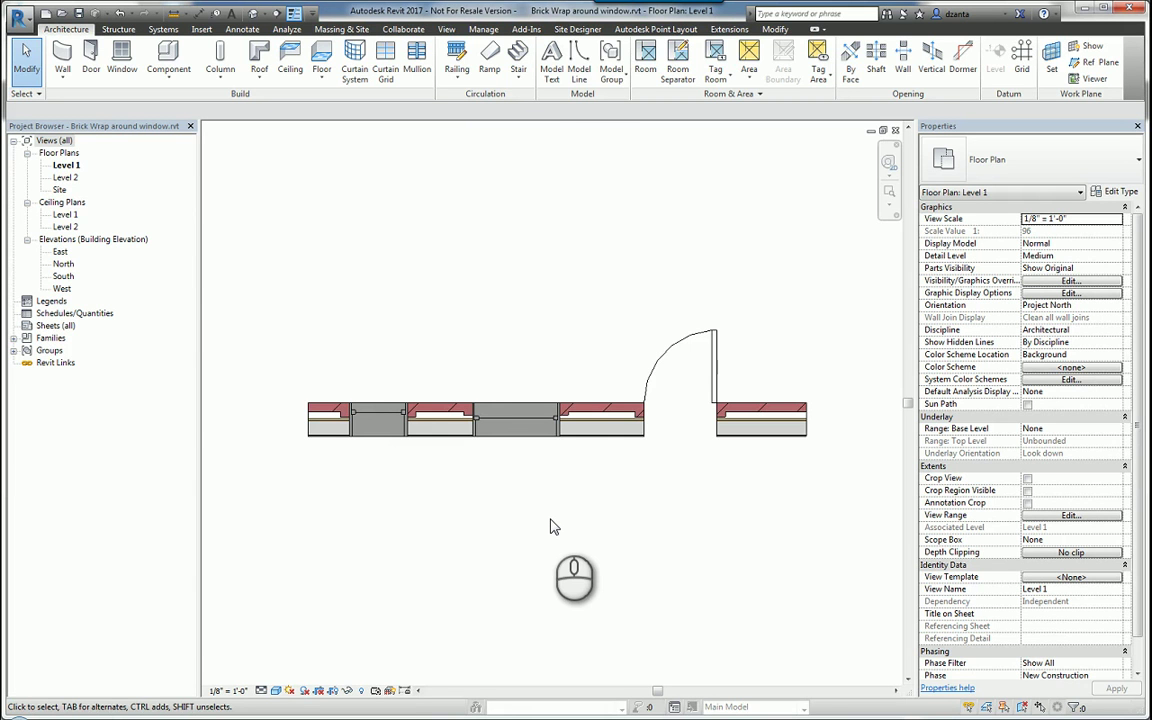
# Step: Select the connected exterior wall chain and open the Exterior - Brick on Mtl. Stud layer structure
pyautogui.click(590, 420)
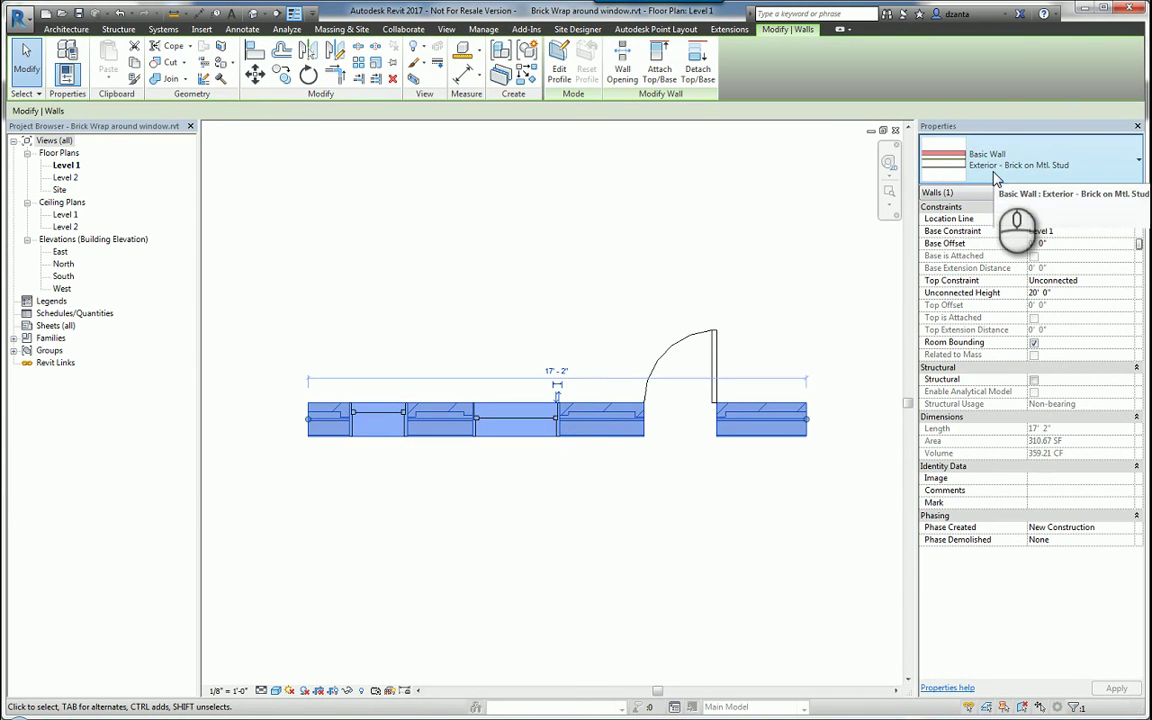
pyautogui.click(841, 242)
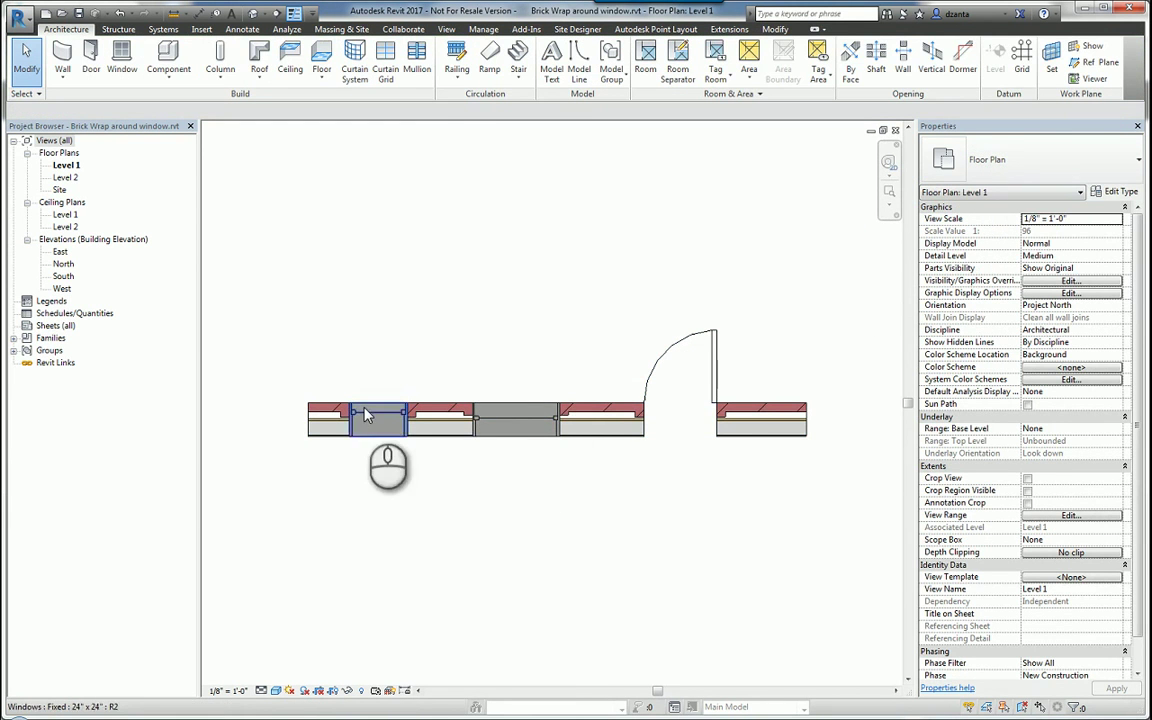
pyautogui.click(442, 324)
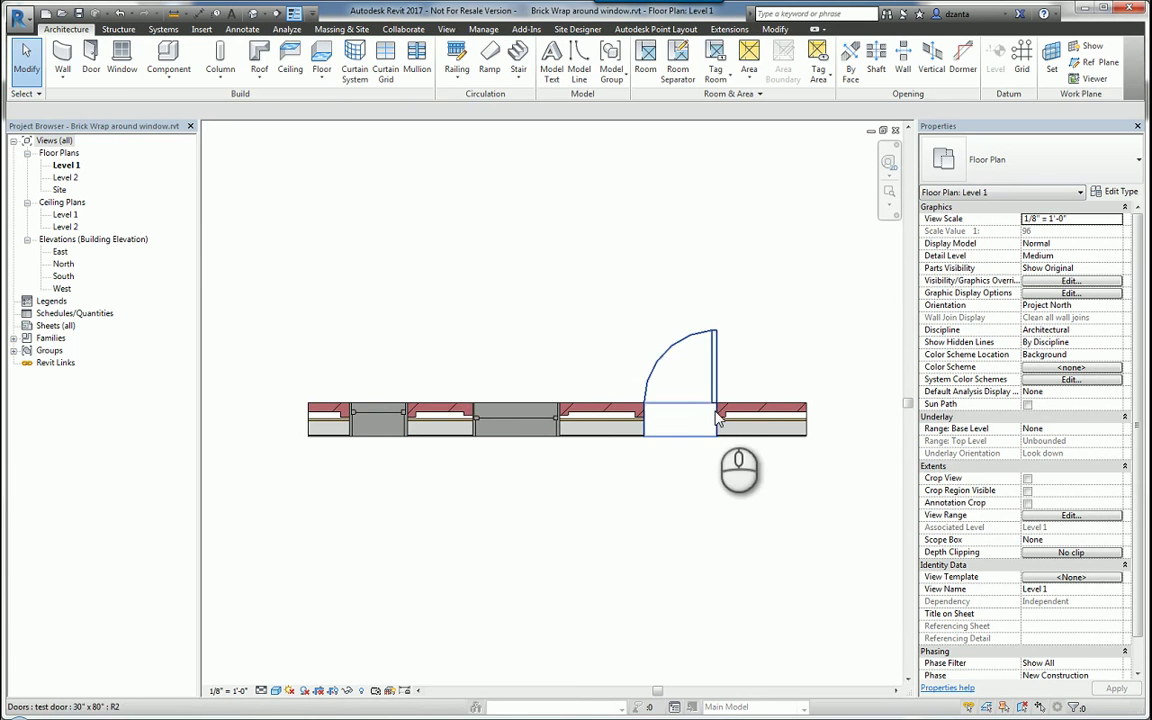
pyautogui.press('Tab')
pyautogui.click(765, 413)
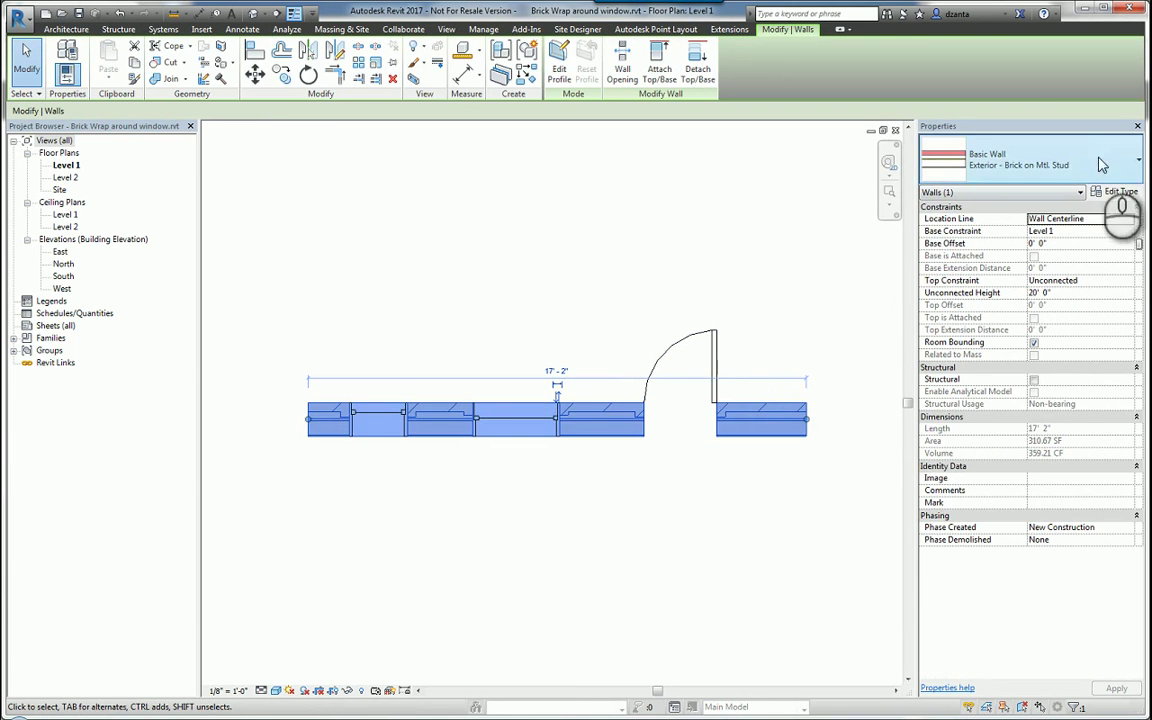
pyautogui.click(1122, 192)
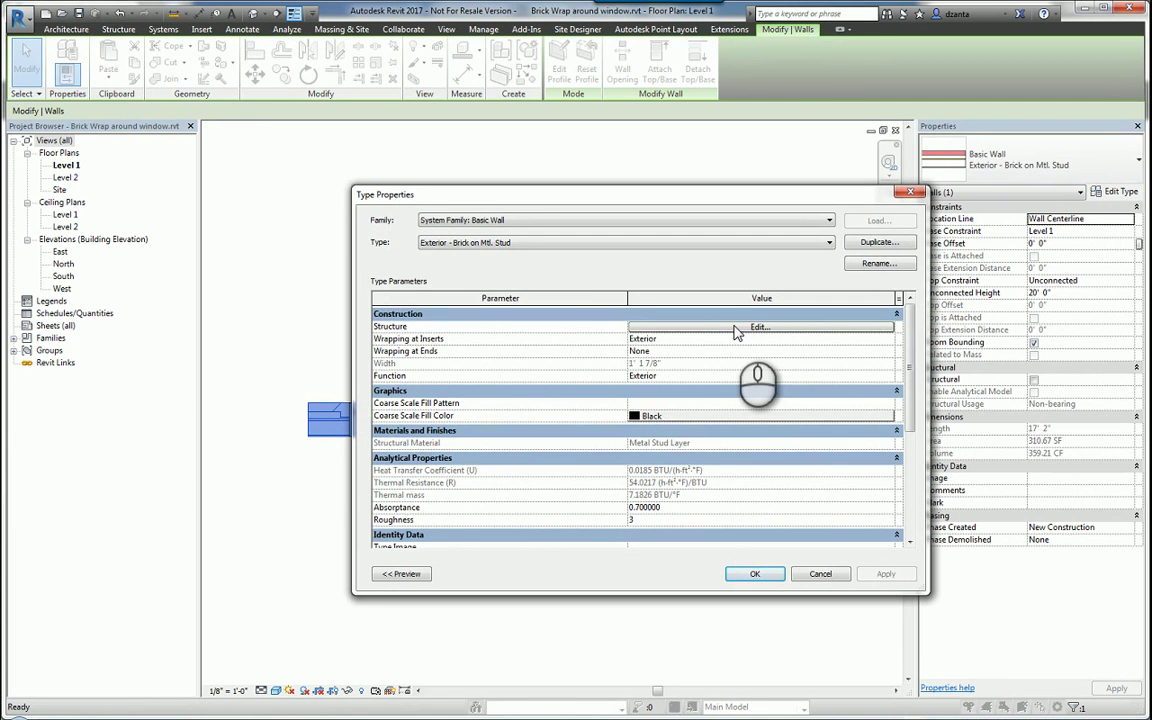
pyautogui.click(736, 329)
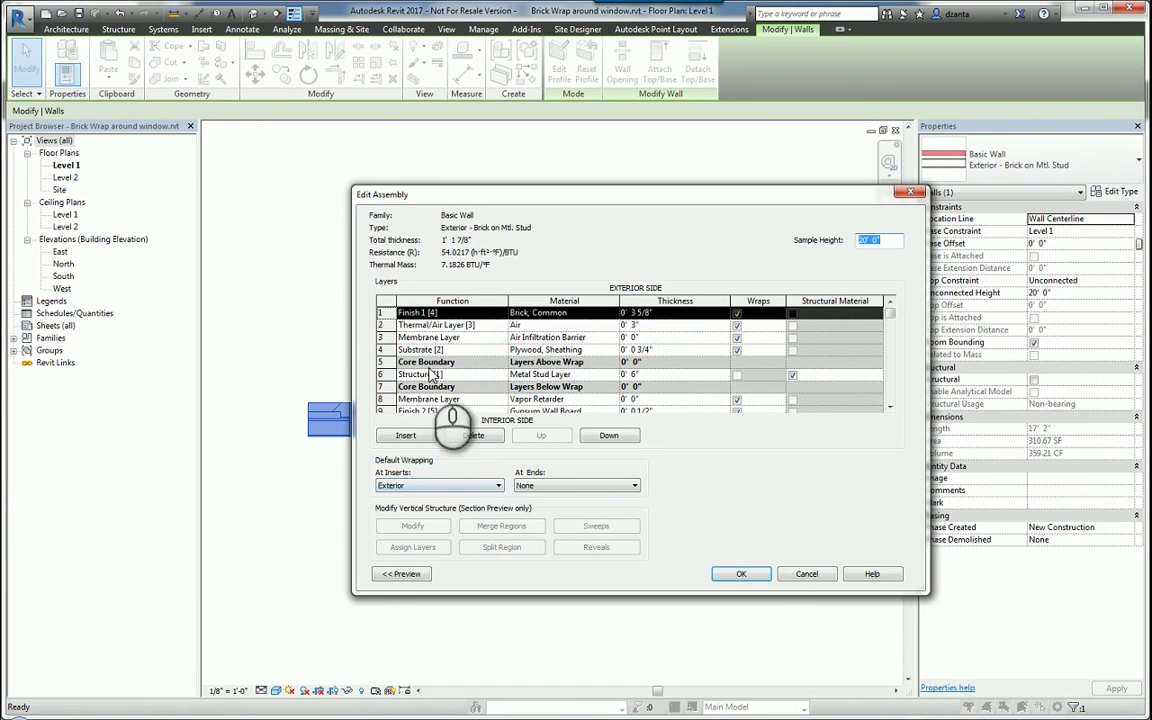
# Step: Keep wrapping at inserts as Exterior, set wrapping at ends to Exterior, and apply to the plan
pyautogui.moveTo(355, 267); pyautogui.dragTo(540, 267)
pyautogui.moveTo(651, 193); pyautogui.dragTo(520, 196)
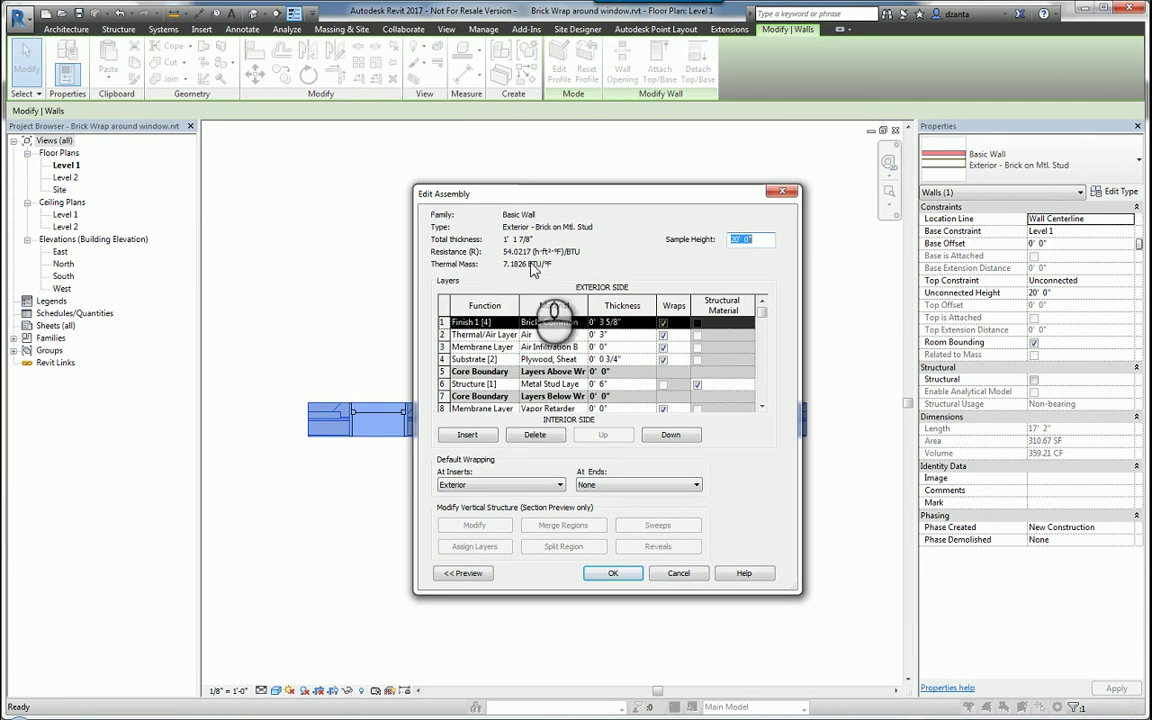
pyautogui.click(477, 484)
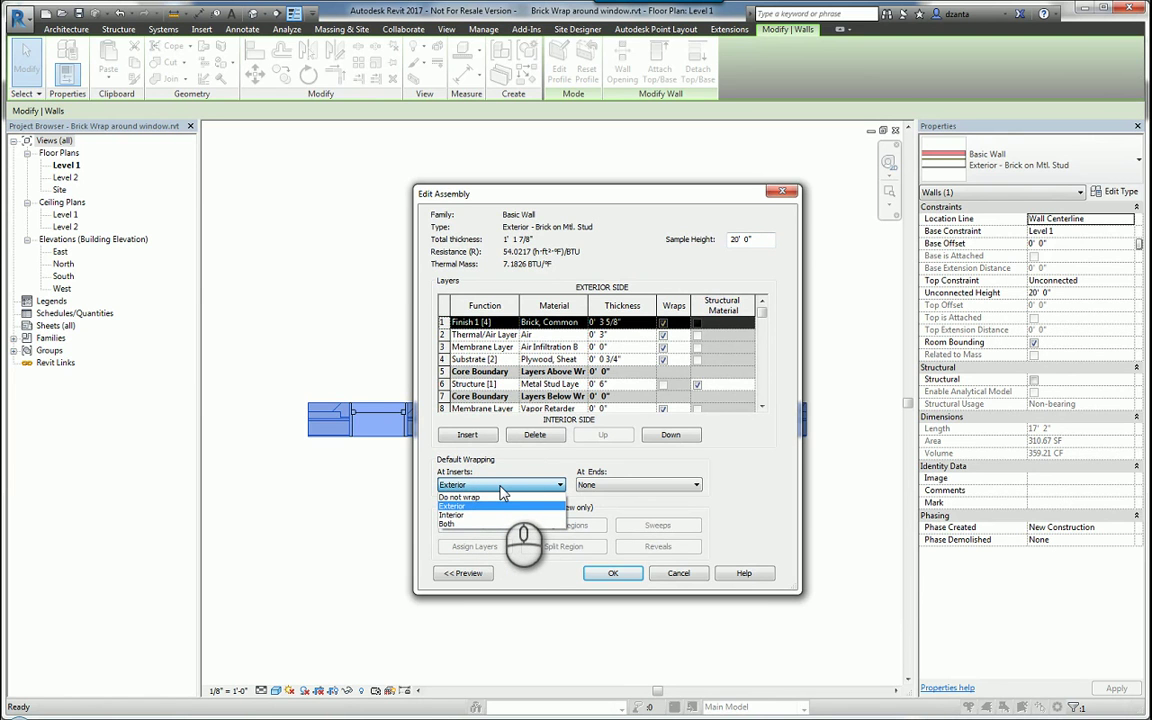
pyautogui.click(502, 488)
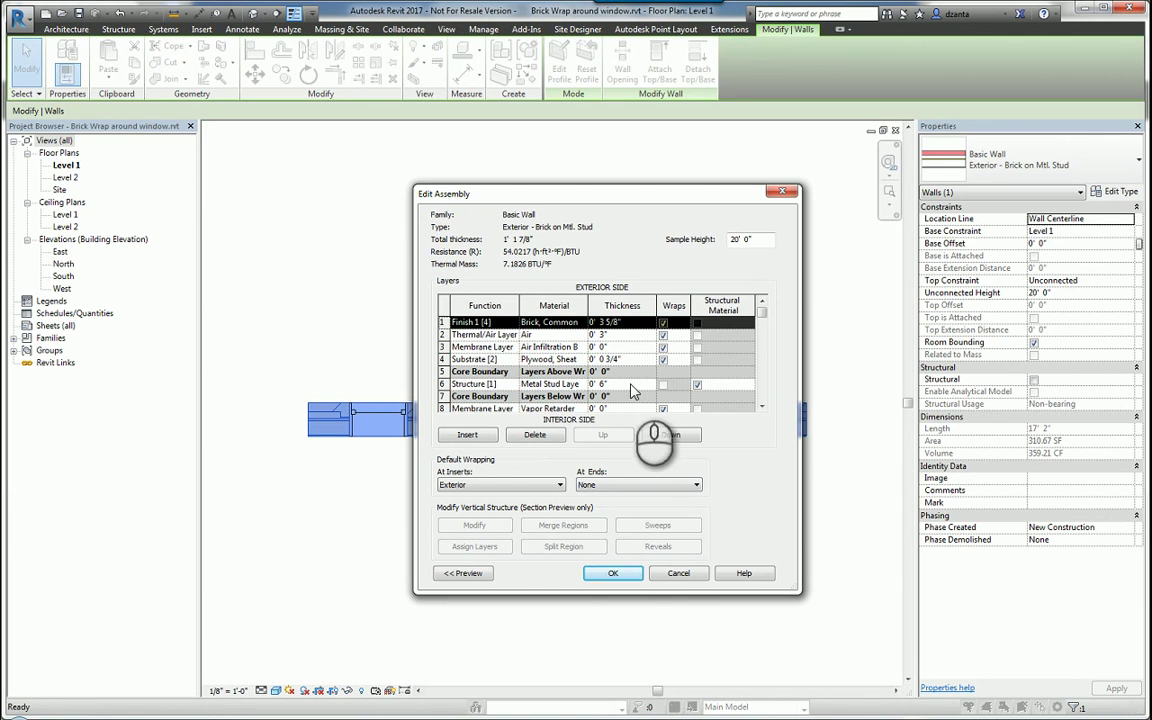
pyautogui.click(608, 486)
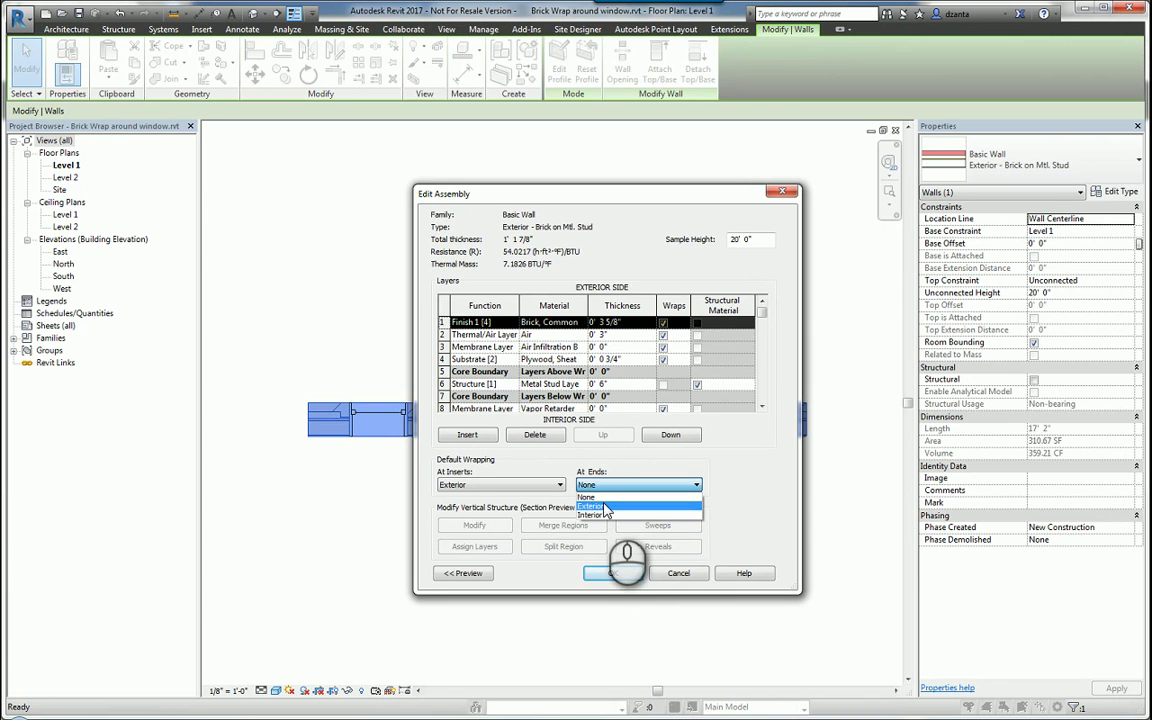
pyautogui.click(598, 506)
pyautogui.click(614, 573)
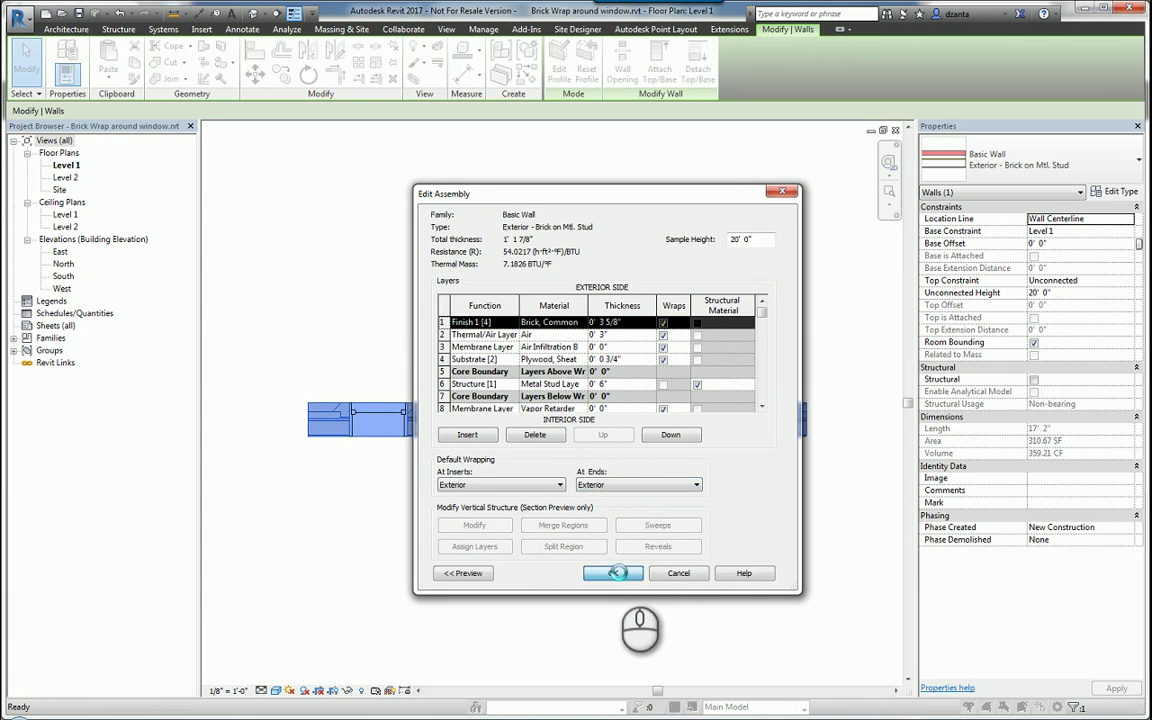
pyautogui.moveTo(892, 375); pyautogui.dragTo(758, 376)
pyautogui.click(580, 643)
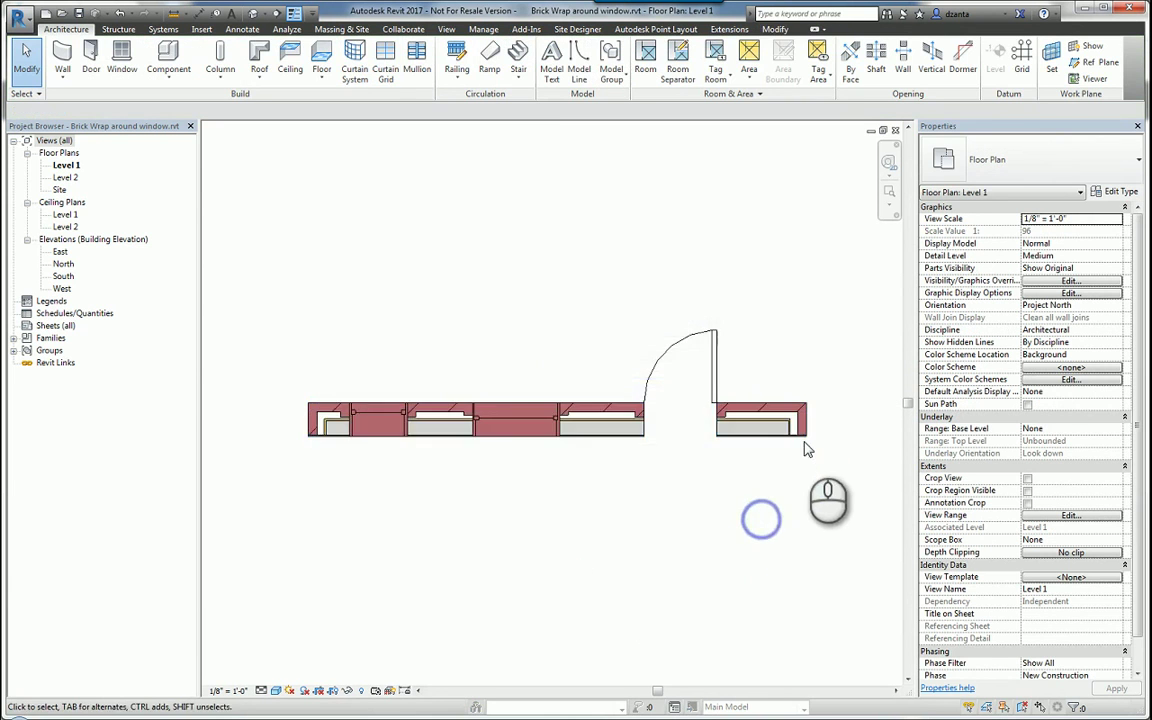
pyautogui.scroll(5, 804, 444)
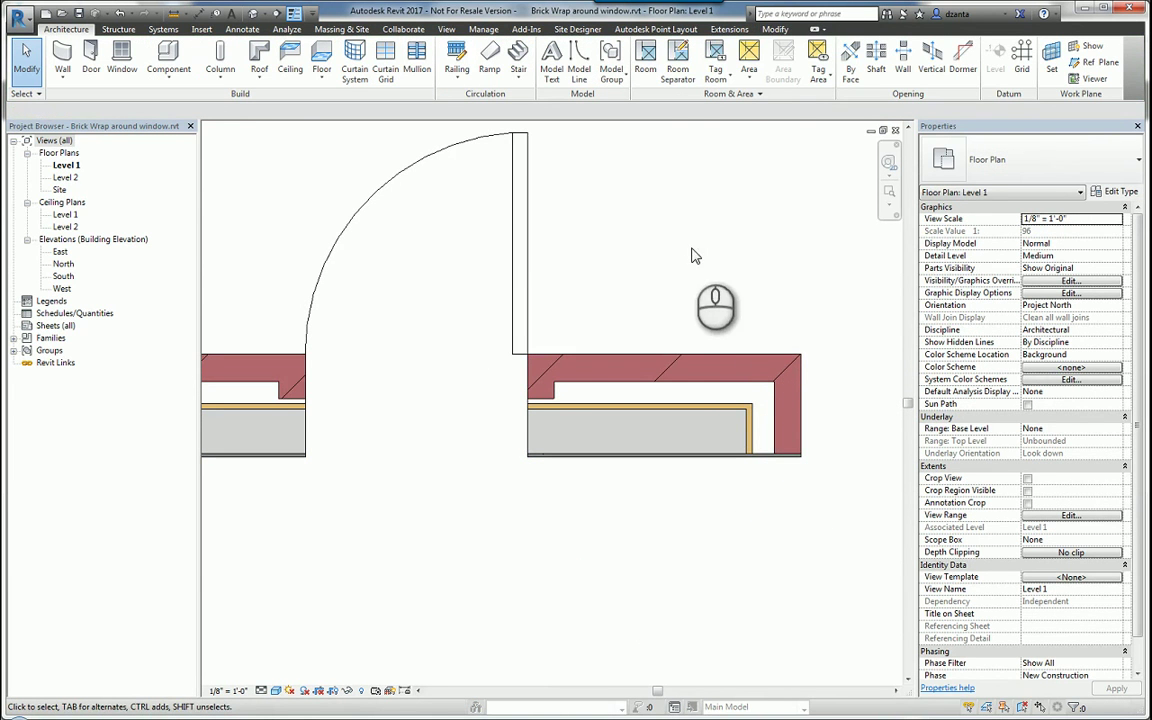
pyautogui.scroll(-4, 481, 535)
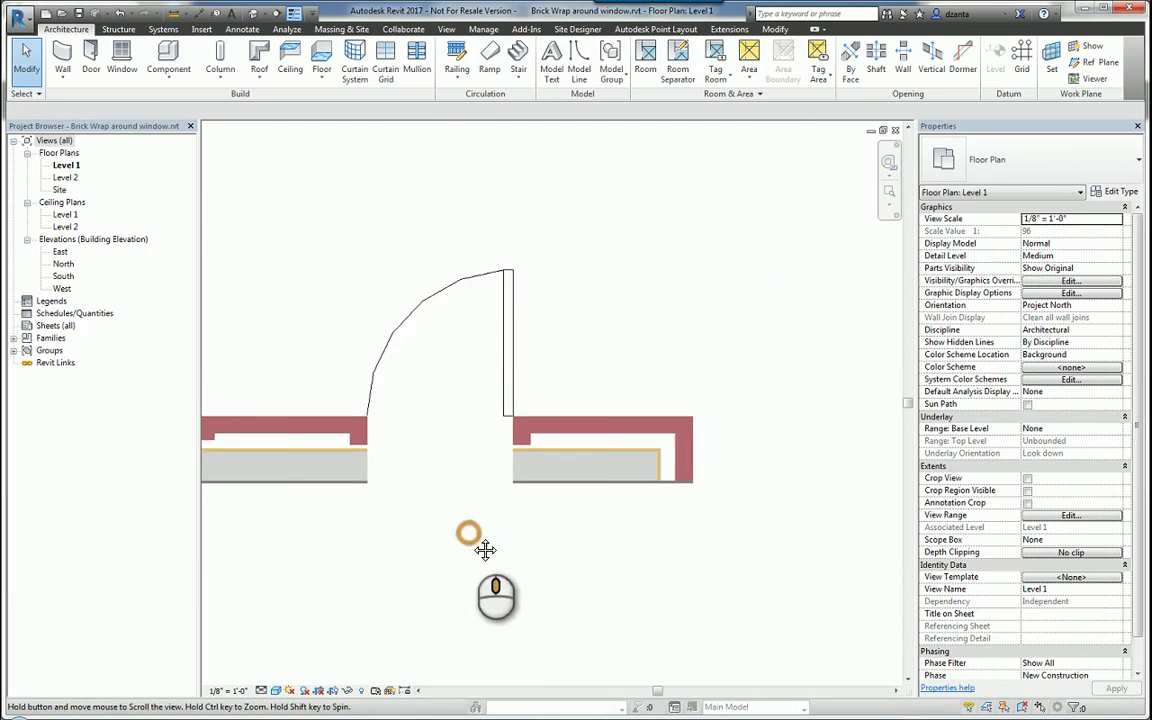
pyautogui.moveTo(481, 545); pyautogui.dragTo(673, 508, button='middle')
pyautogui.scroll(2, 697, 535)
pyautogui.scroll(-3, 697, 535)
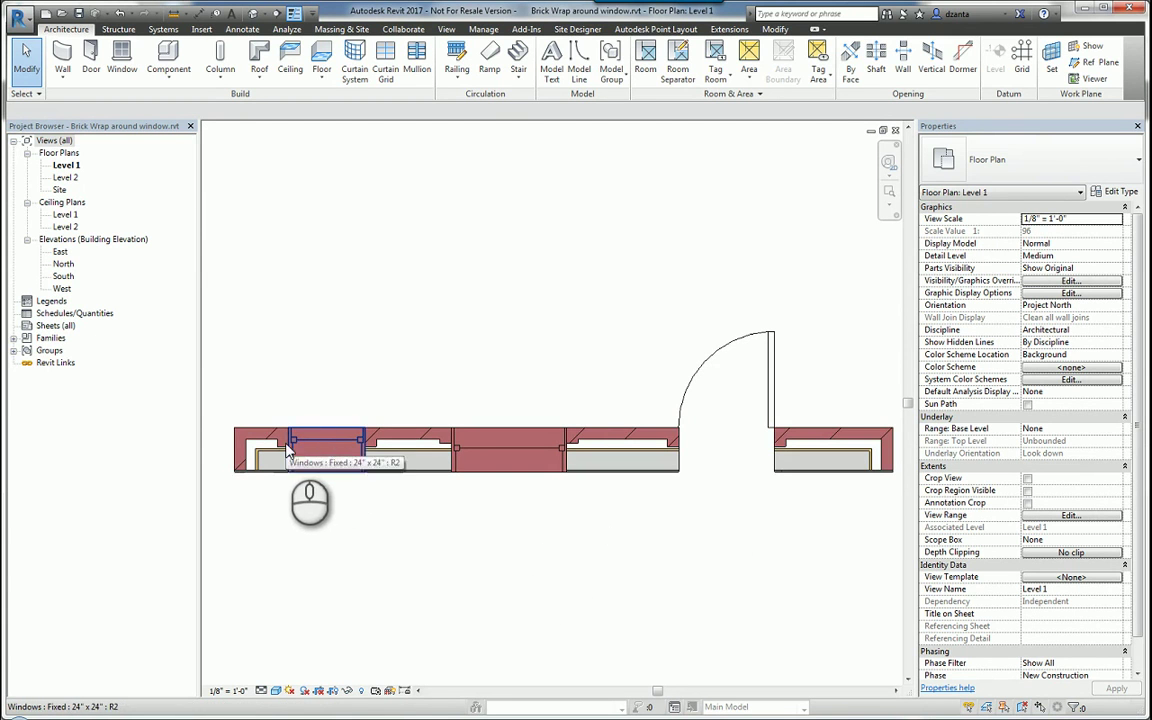
pyautogui.press('Tab')
pyautogui.press('Tab')
pyautogui.press('Tab')
pyautogui.scroll(5, 288, 453)
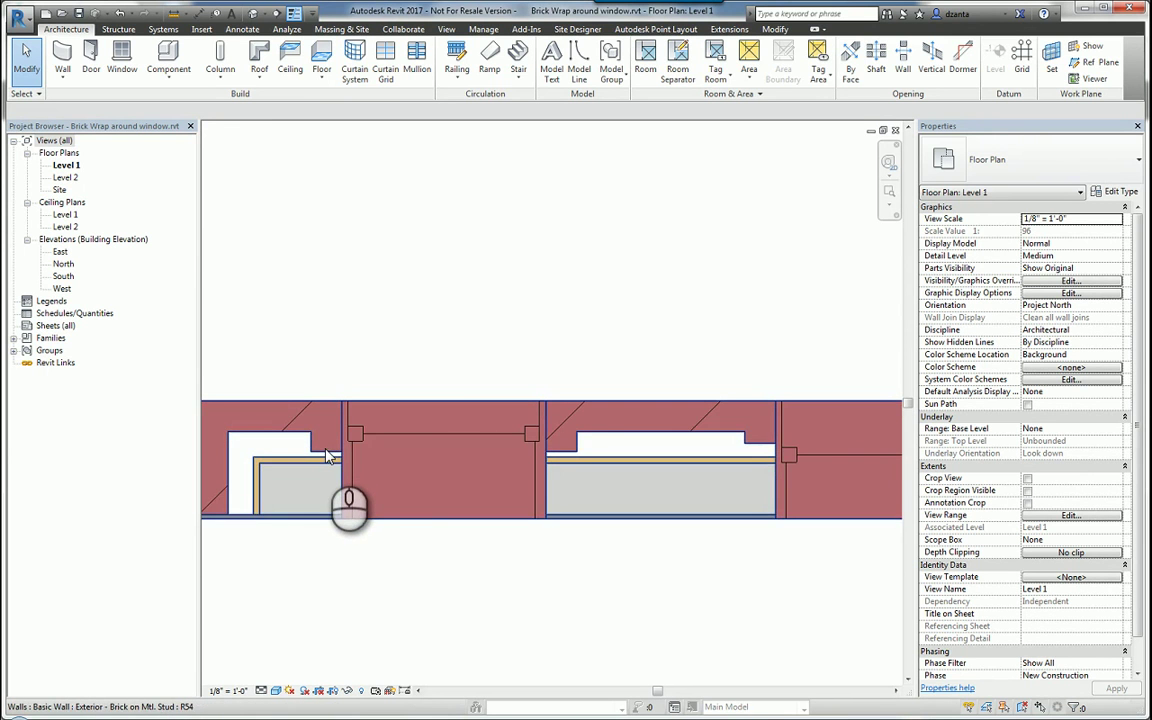
pyautogui.scroll(-3, 326, 455)
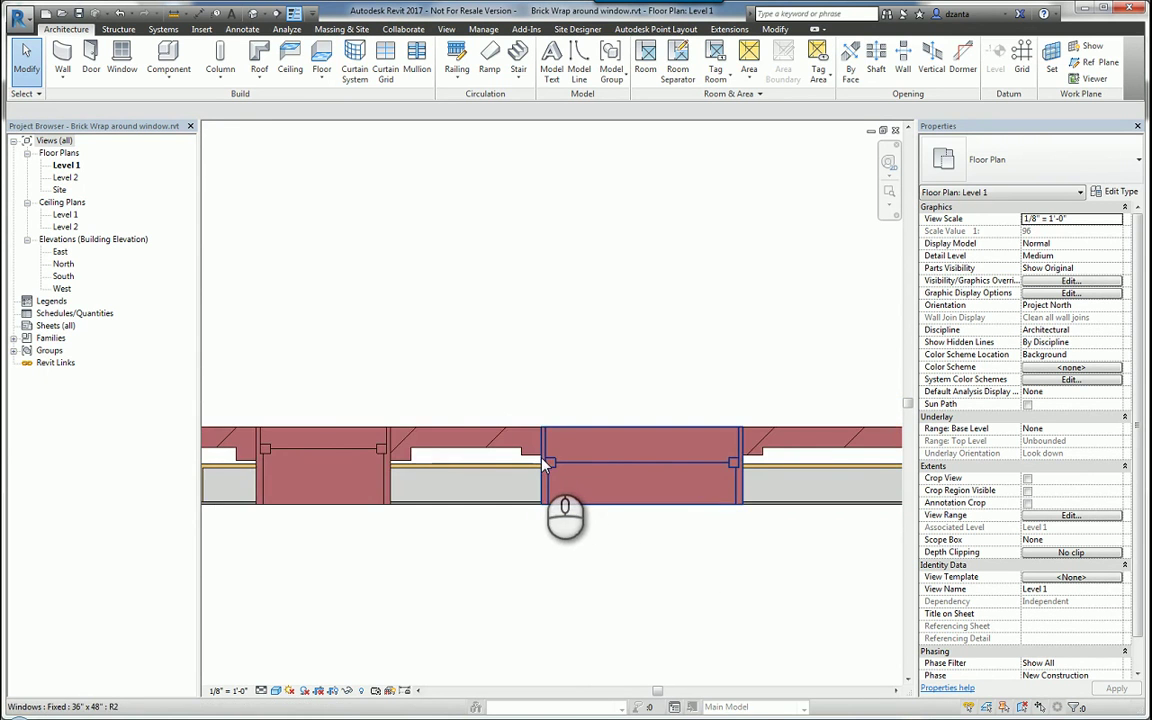
pyautogui.scroll(-3, 541, 462)
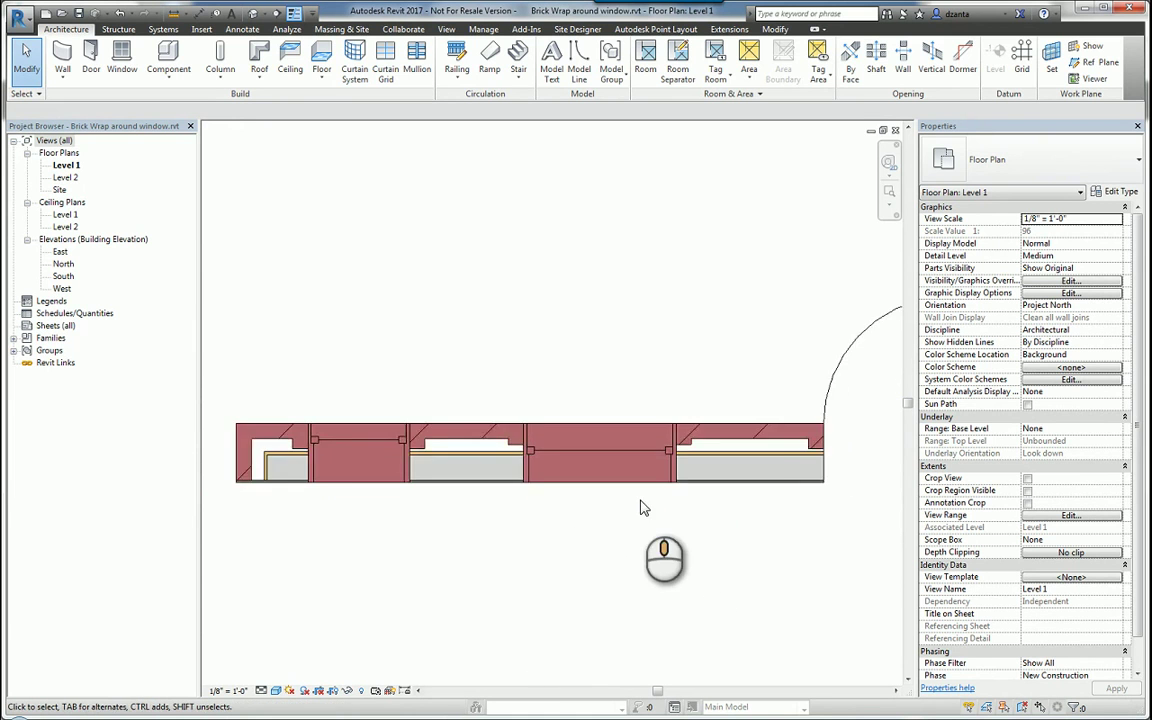
pyautogui.scroll(-2, 672, 503)
pyautogui.moveTo(676, 501); pyautogui.dragTo(620, 501, button='middle')
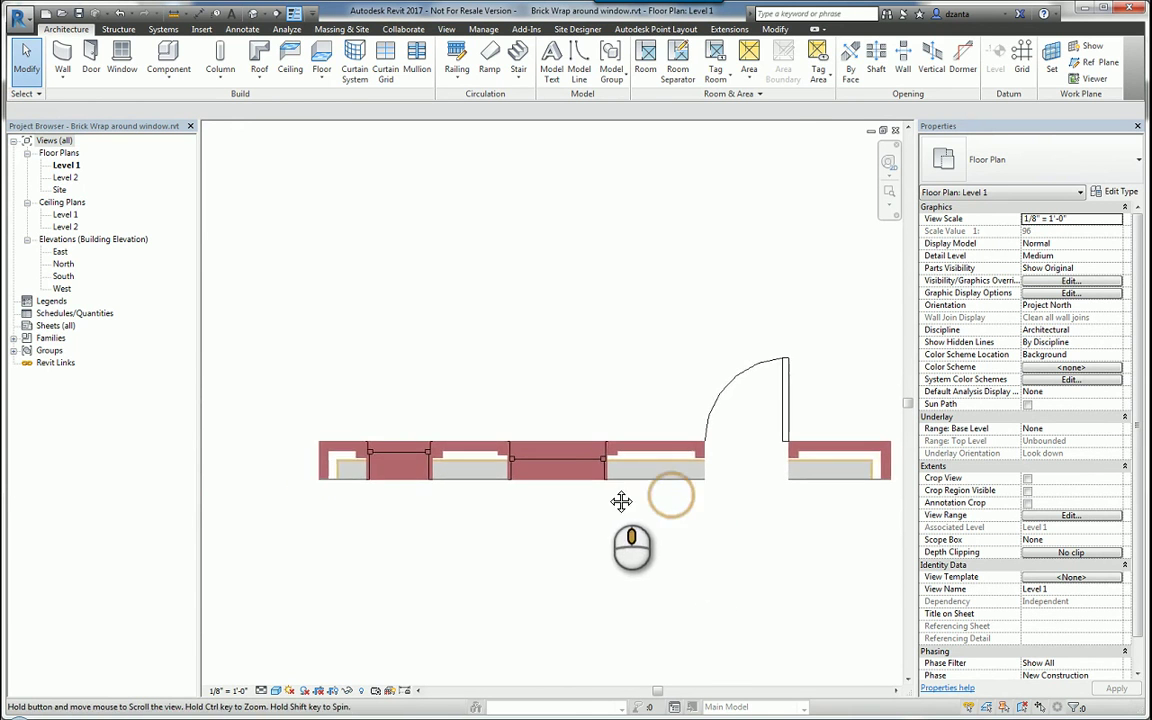
pyautogui.click(731, 386)
# Step: Edit the test door family and check the wall reference plane in its Ground floor plan
pyautogui.click(560, 65)
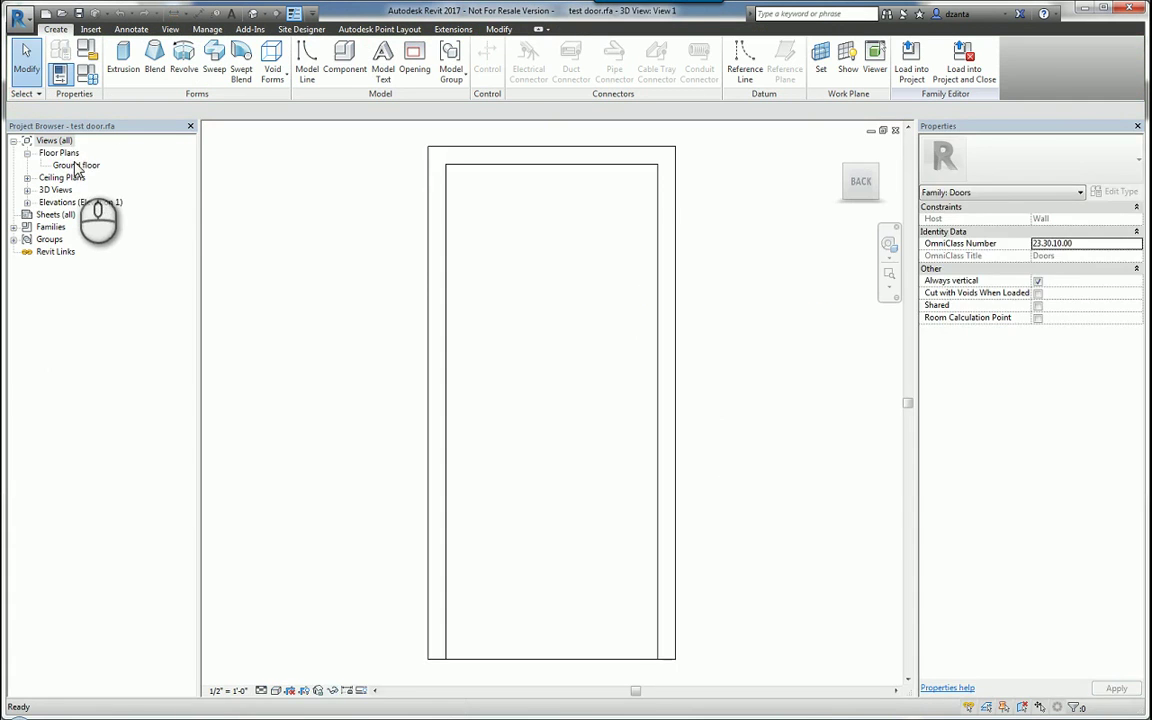
pyautogui.click(76, 166)
pyautogui.click(76, 166)
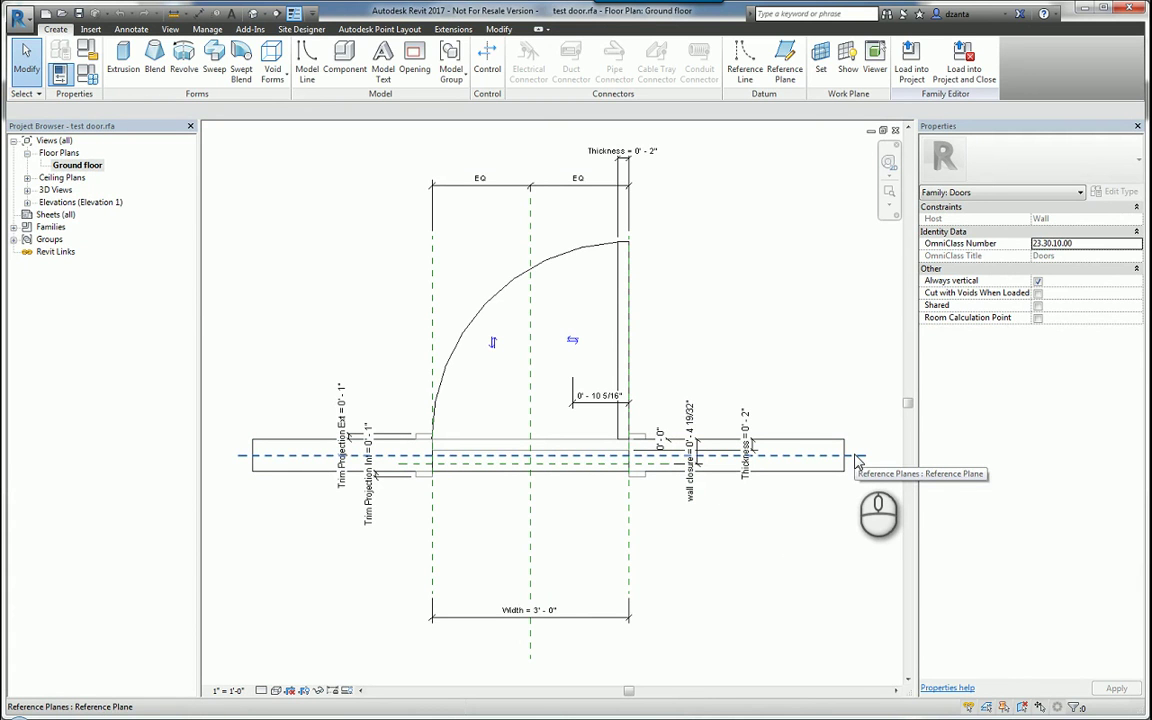
pyautogui.click(855, 456)
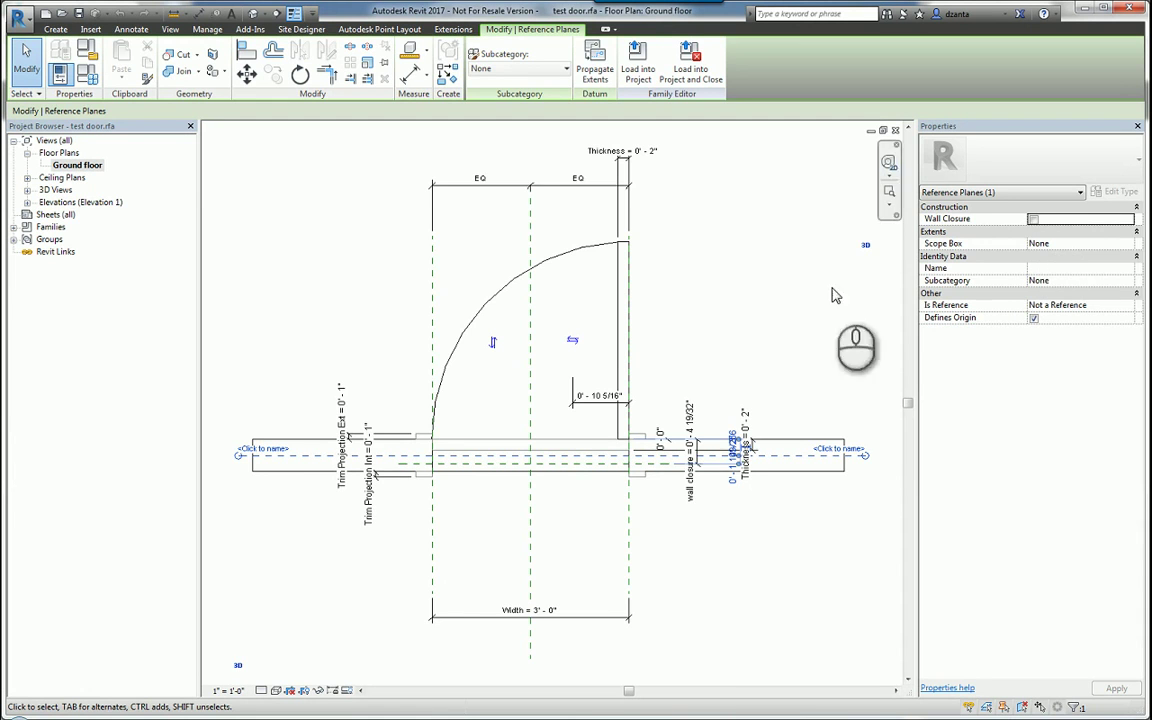
pyautogui.click(738, 327)
# Step: Check the closure reference plane's Wall Closure value, then close the Ground floor plan view
pyautogui.scroll(1, 423, 507)
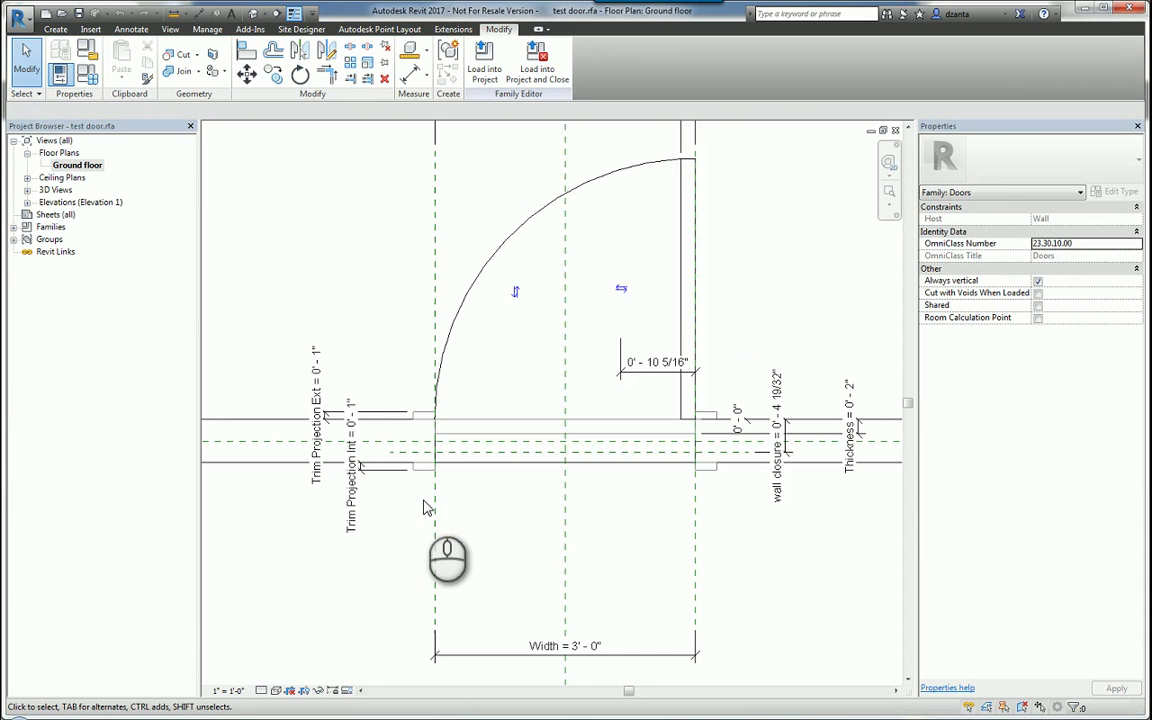
pyautogui.scroll(1, 425, 495)
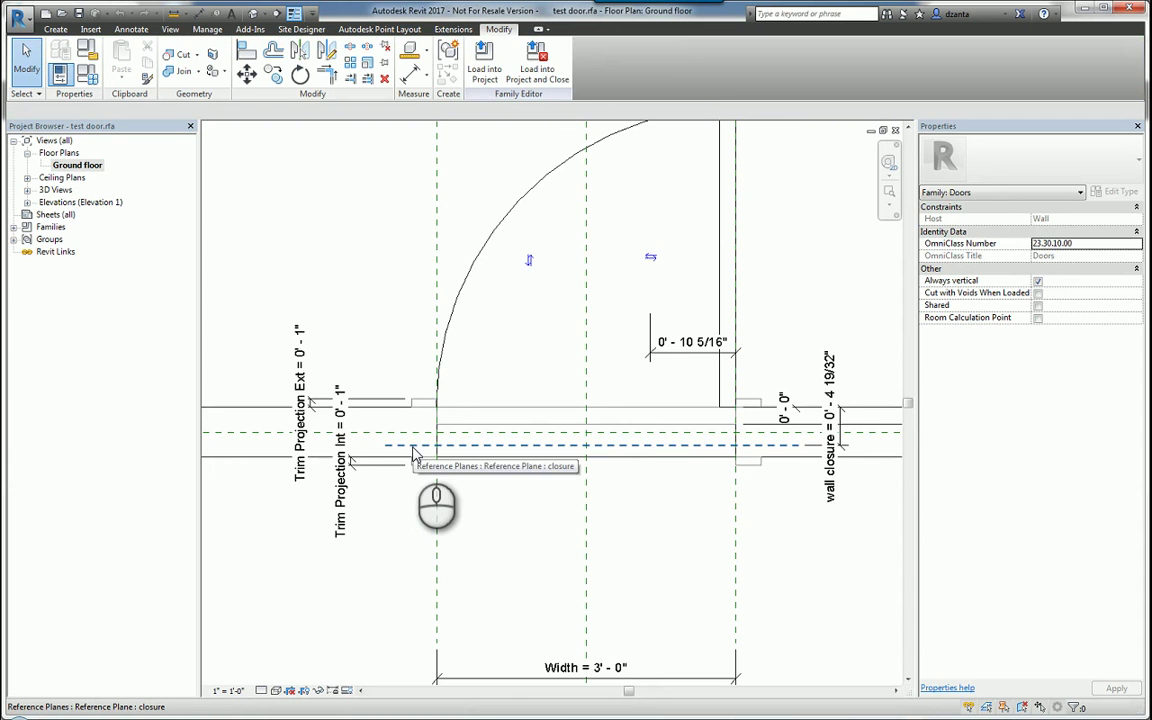
pyautogui.click(415, 453)
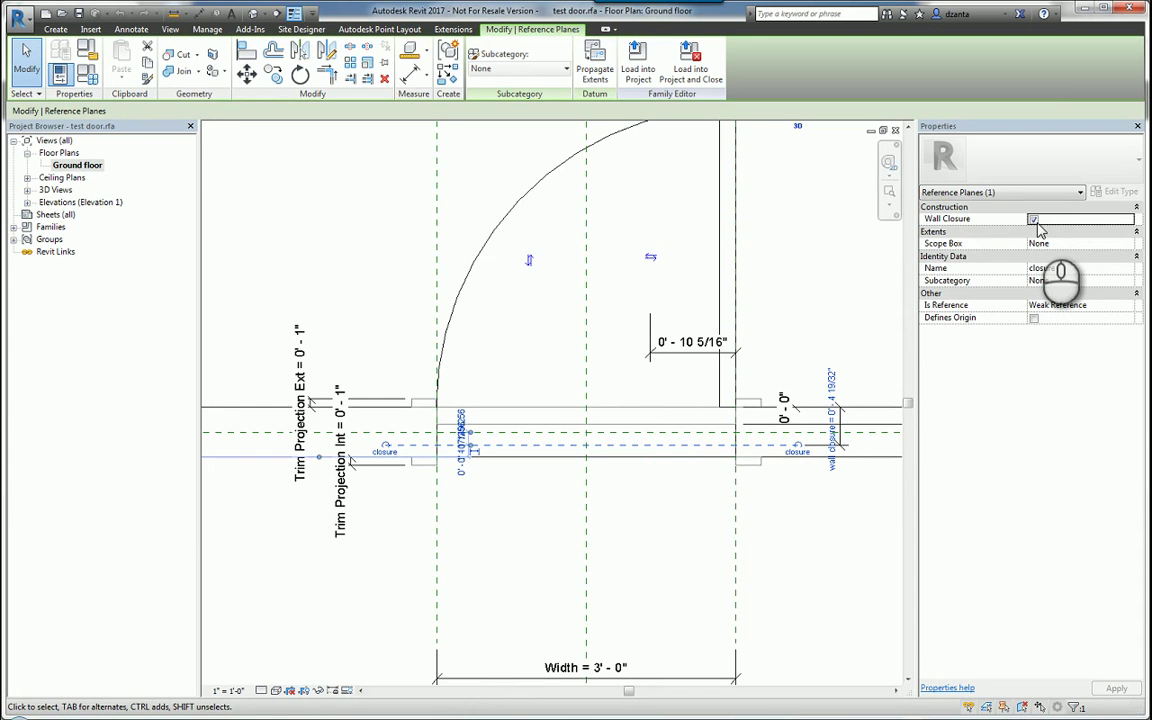
pyautogui.click(783, 537)
pyautogui.scroll(-2, 787, 540)
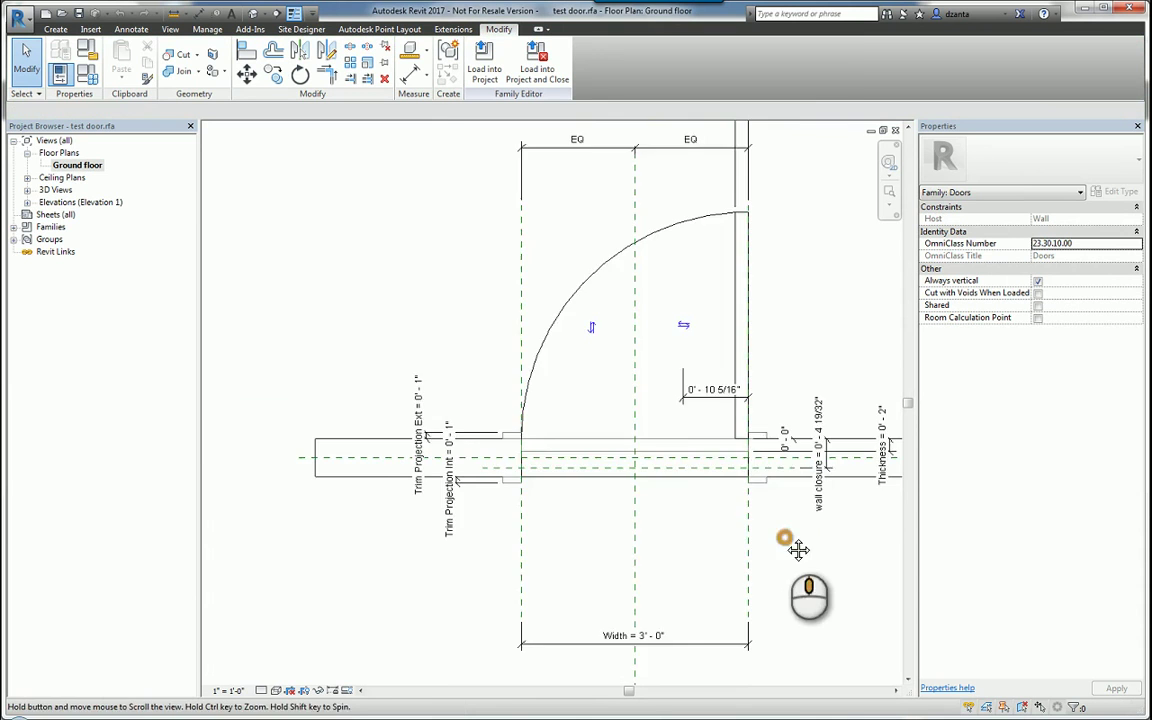
pyautogui.moveTo(798, 549); pyautogui.dragTo(663, 522, button='middle')
pyautogui.scroll(3, 715, 501)
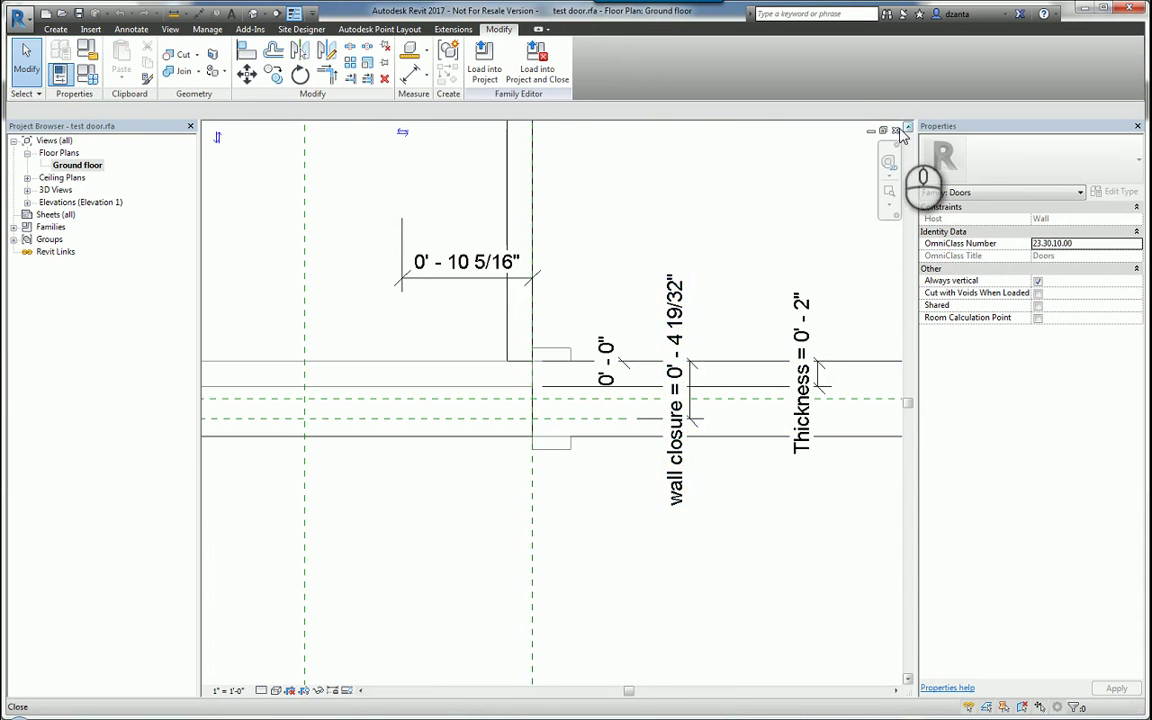
pyautogui.hotkey('ctrl', 'Tab')
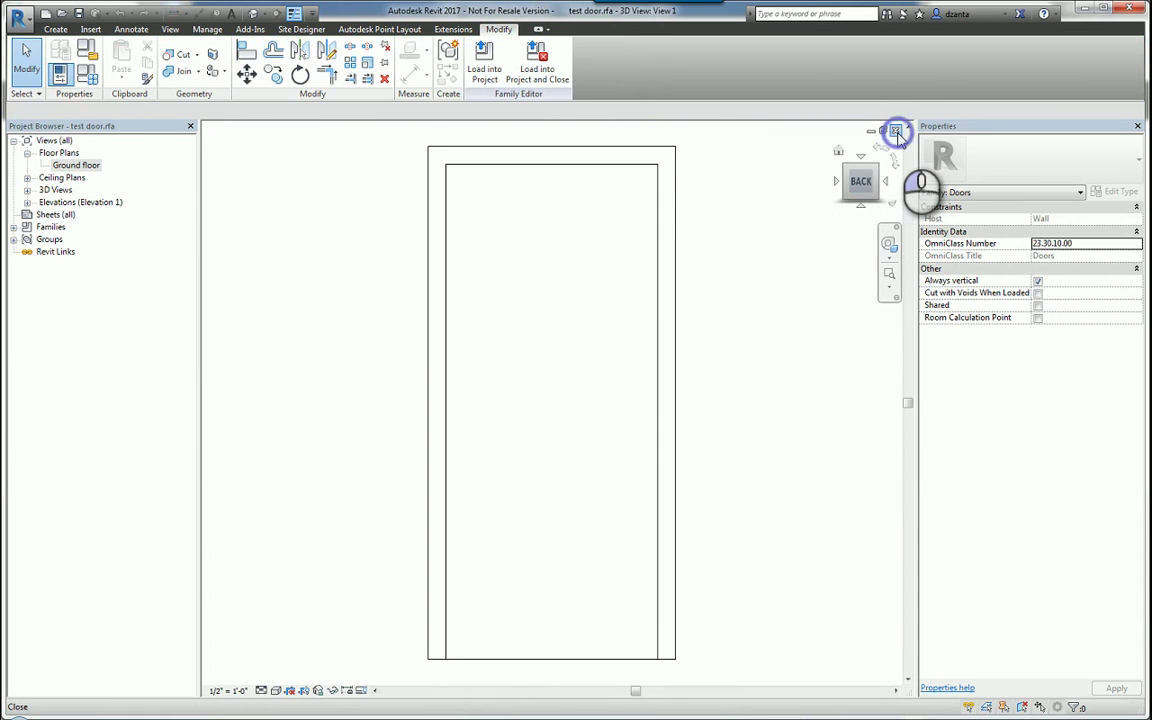
# Step: In the Brick Wrap project, change the test door 30" x 80" wall closure from 0' 6" to 0' 4"
pyautogui.hotkey('ctrl', 'Tab')
pyautogui.moveTo(771, 398); pyautogui.dragTo(638, 411, button='middle')
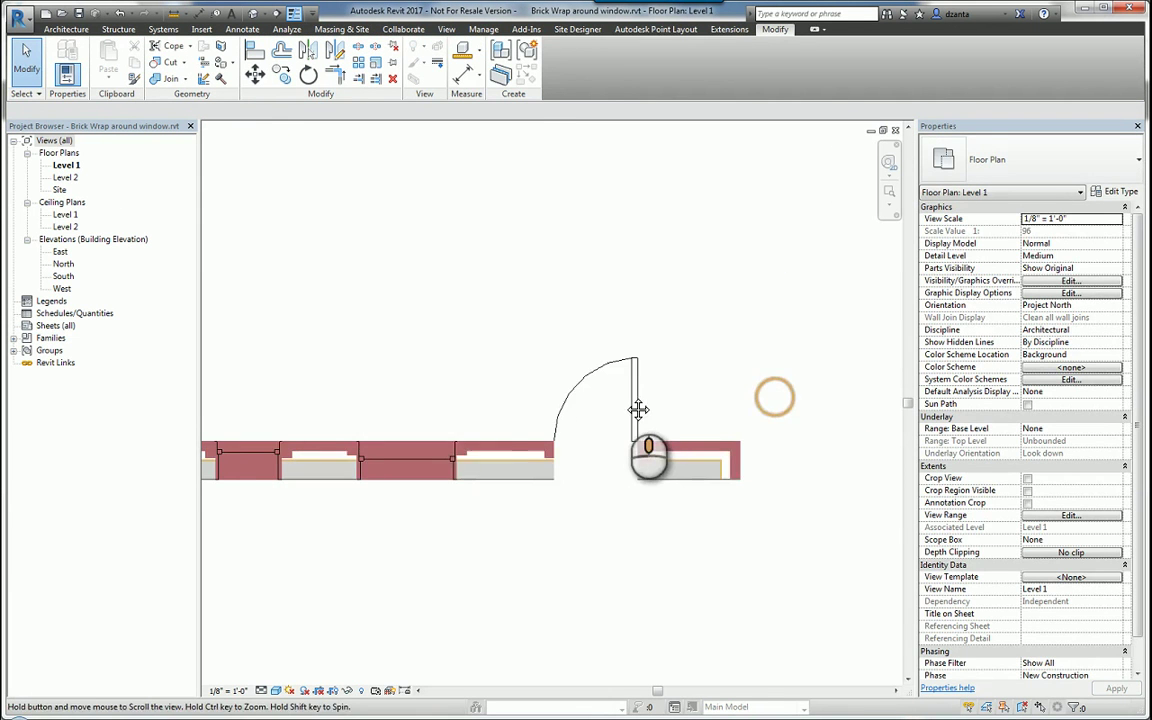
pyautogui.click(638, 420)
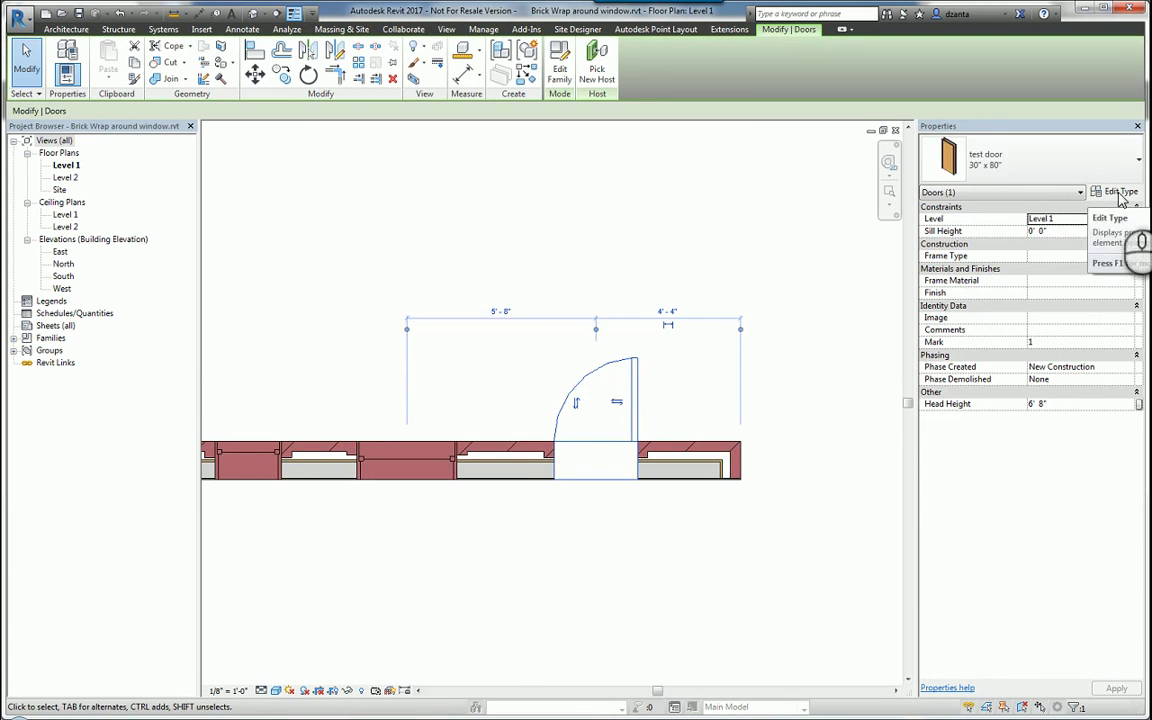
pyautogui.click(1116, 191)
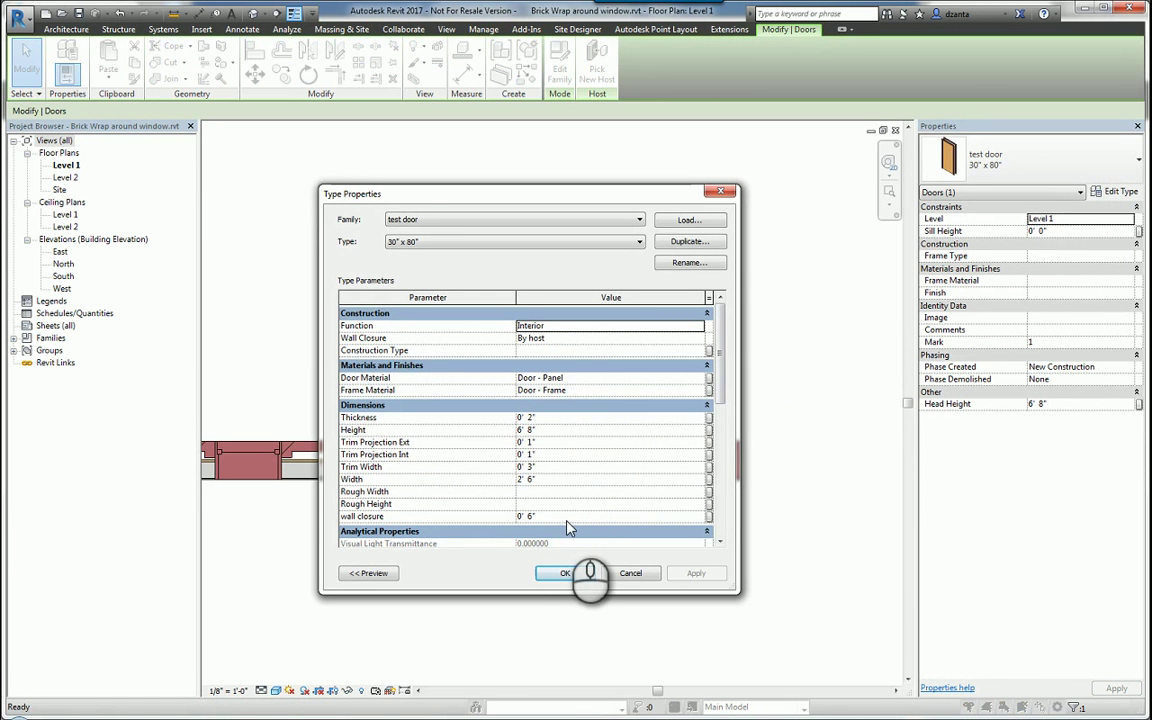
pyautogui.click(561, 518)
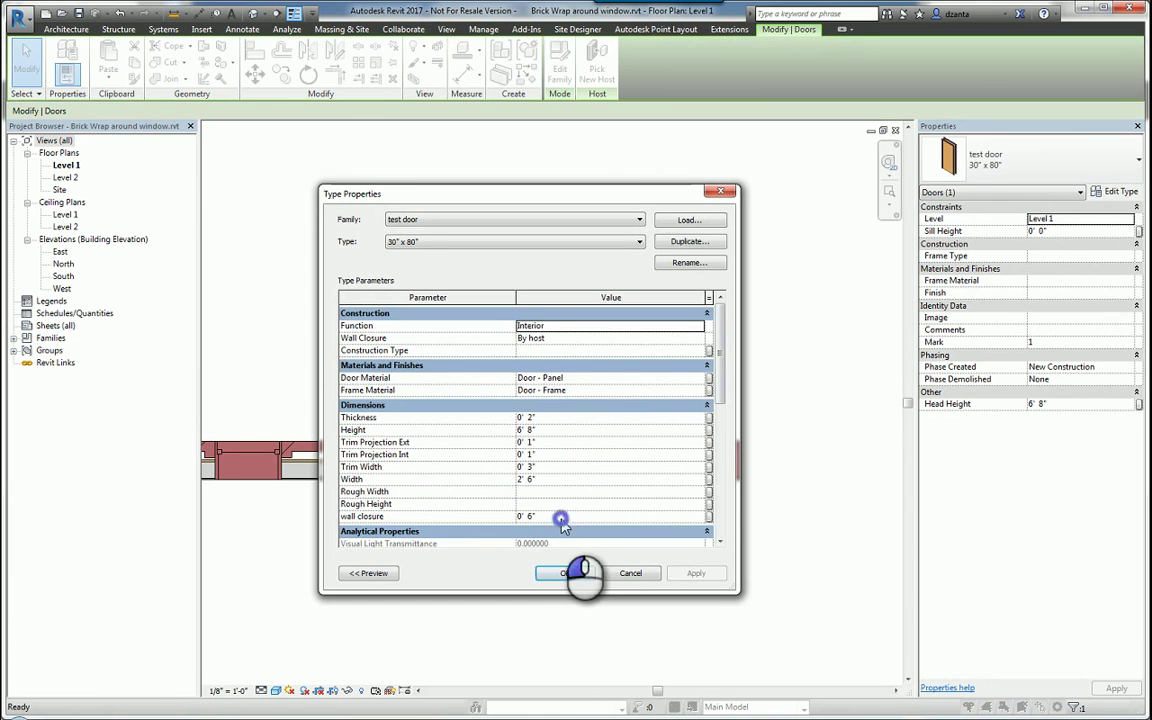
pyautogui.moveTo(645, 190); pyautogui.dragTo(975, 142)
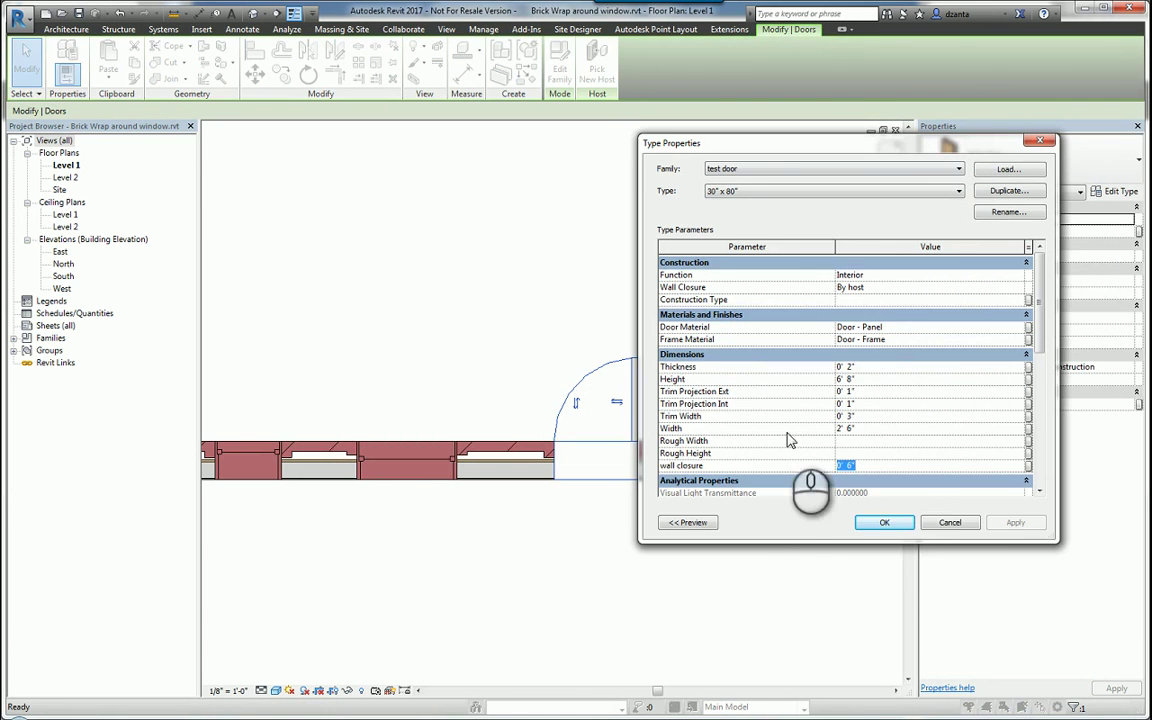
pyautogui.click(873, 466)
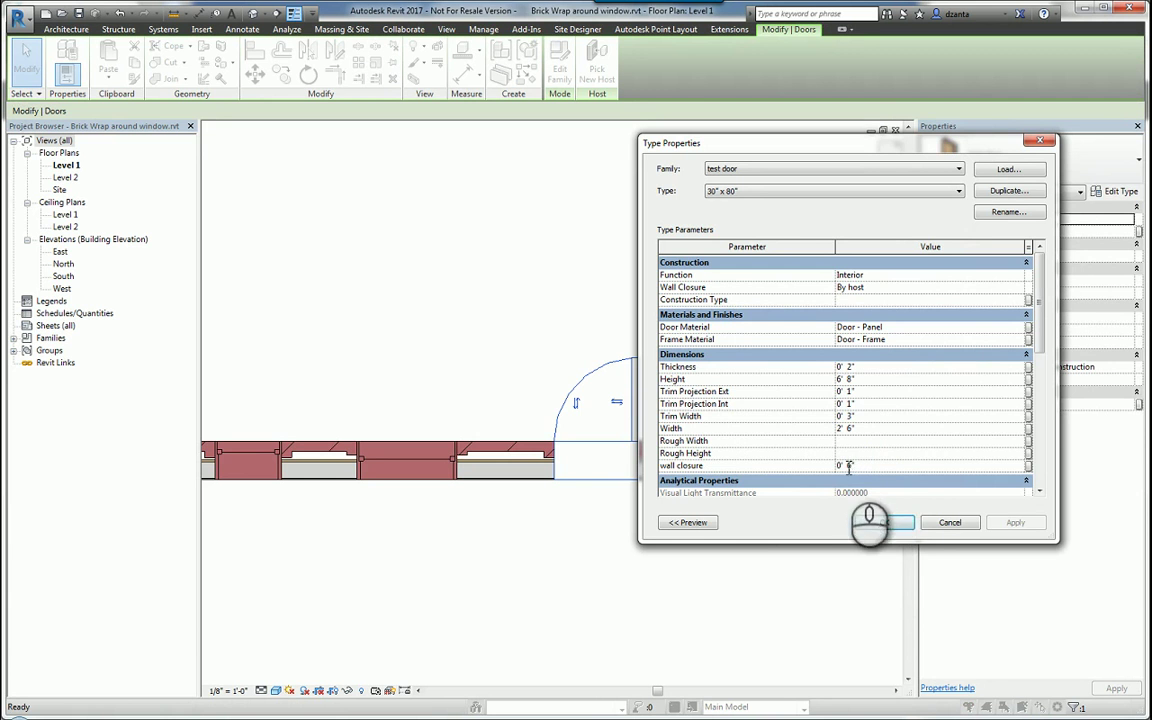
pyautogui.doubleClick(848, 466)
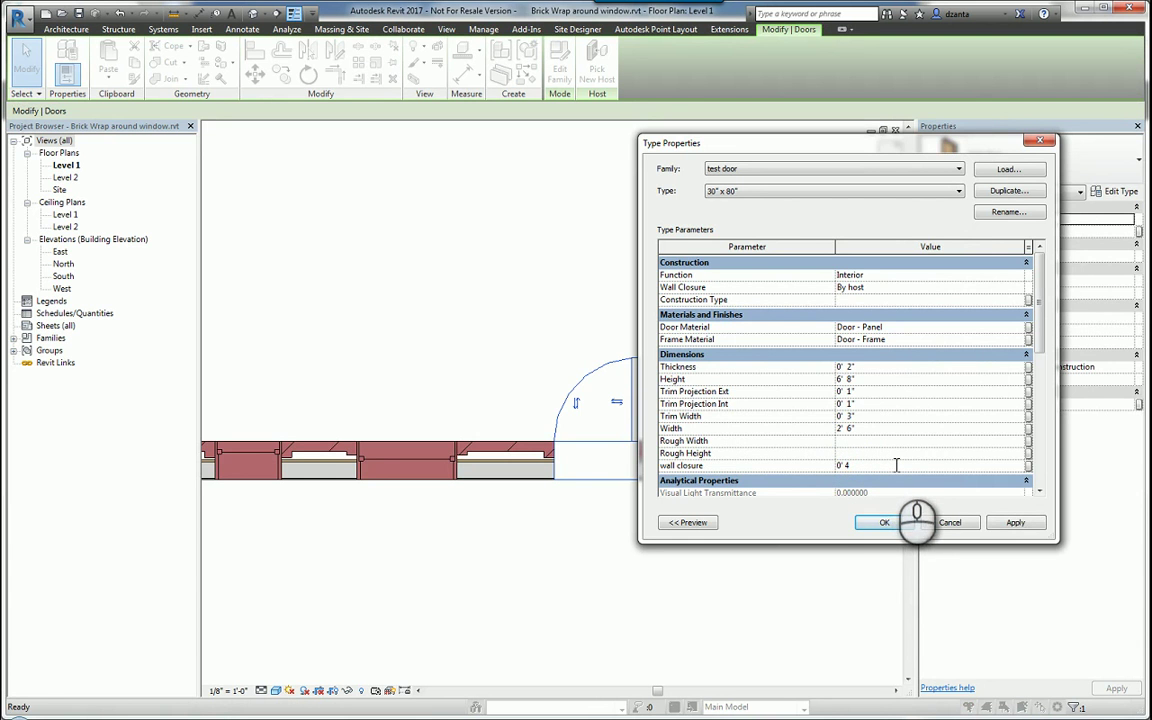
pyautogui.click(884, 522)
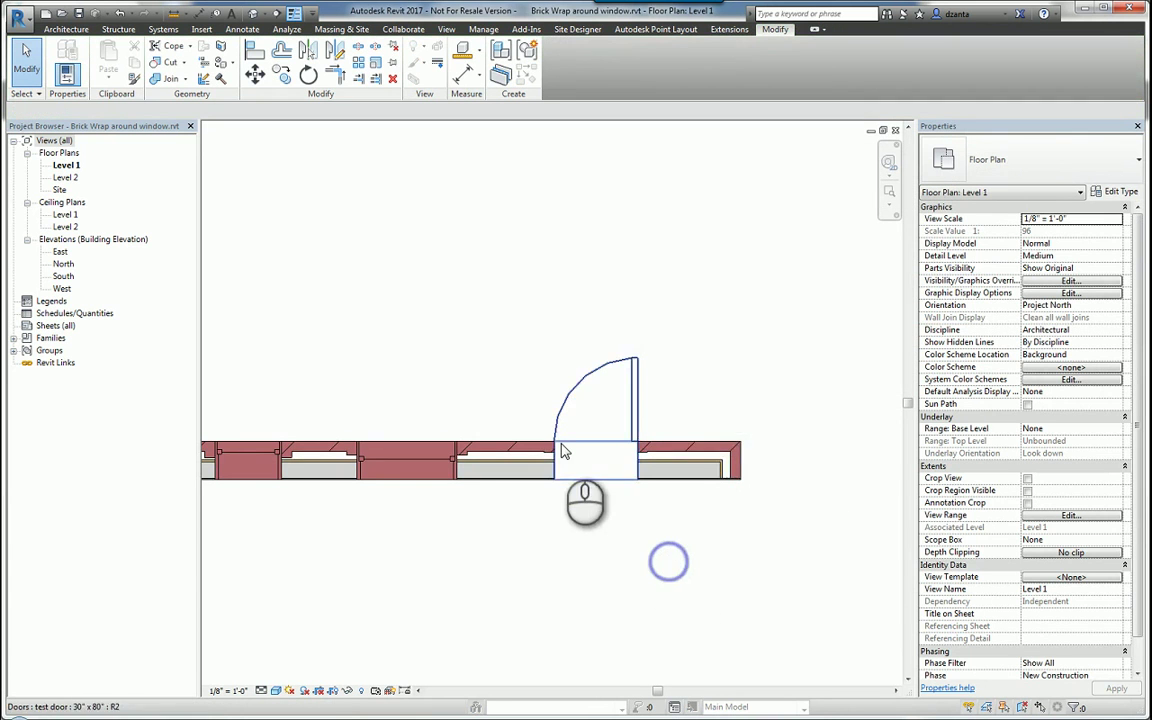
pyautogui.scroll(5, 562, 452)
# Step: Edit the Fixed window family, check its closure reference plane in Floor Line, then close that plan
pyautogui.scroll(-4, 528, 487)
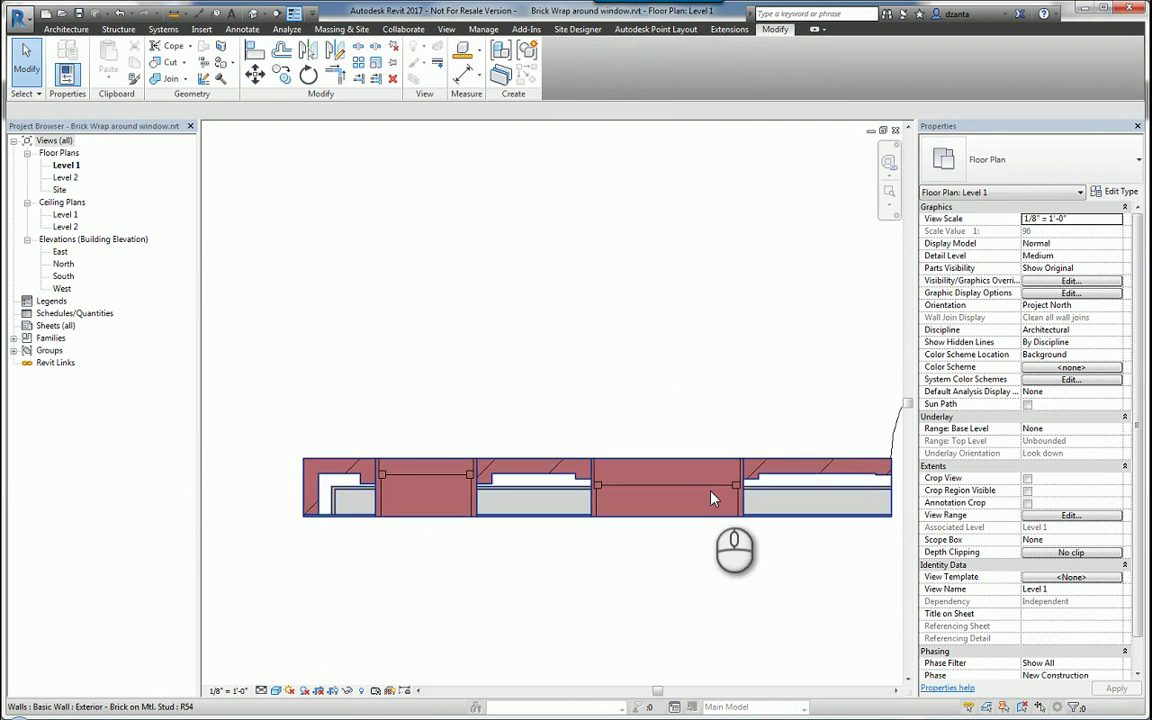
pyautogui.click(639, 437)
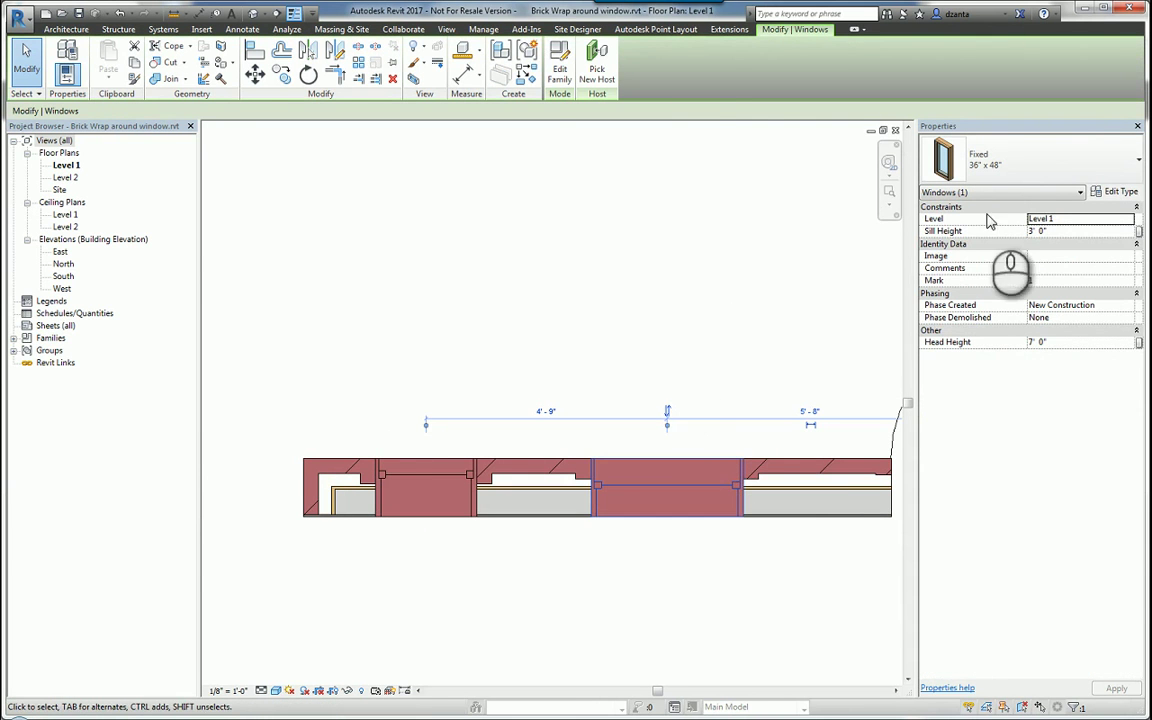
pyautogui.click(559, 60)
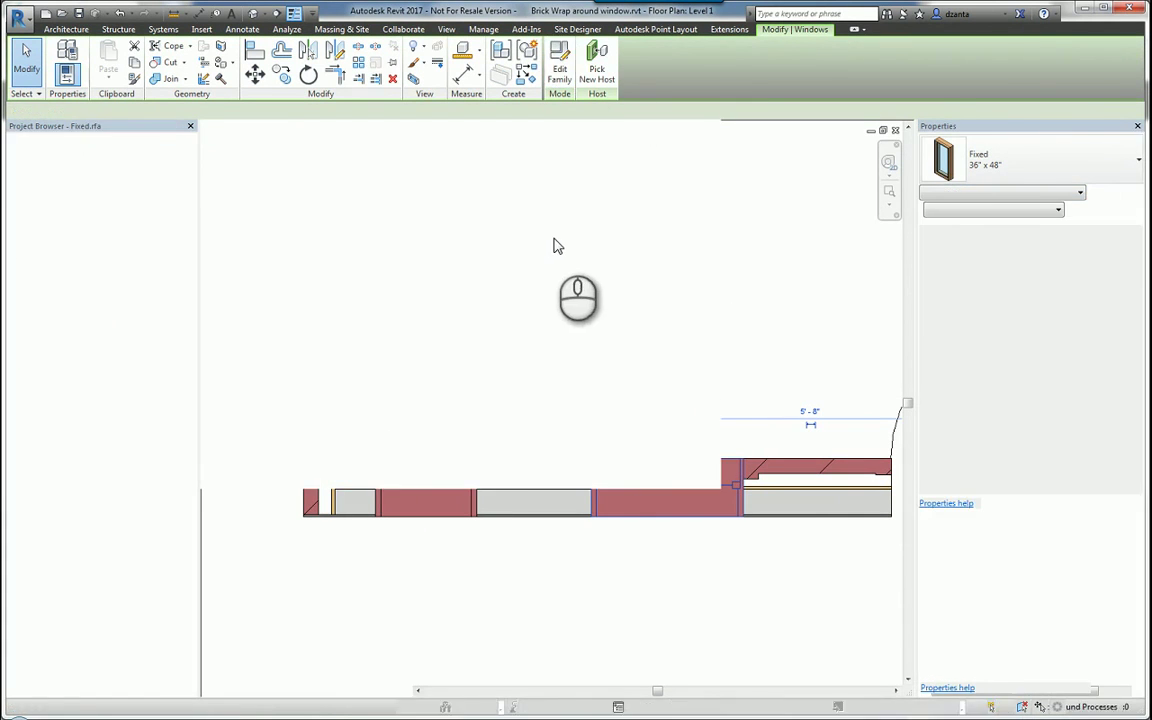
pyautogui.doubleClick(70, 165)
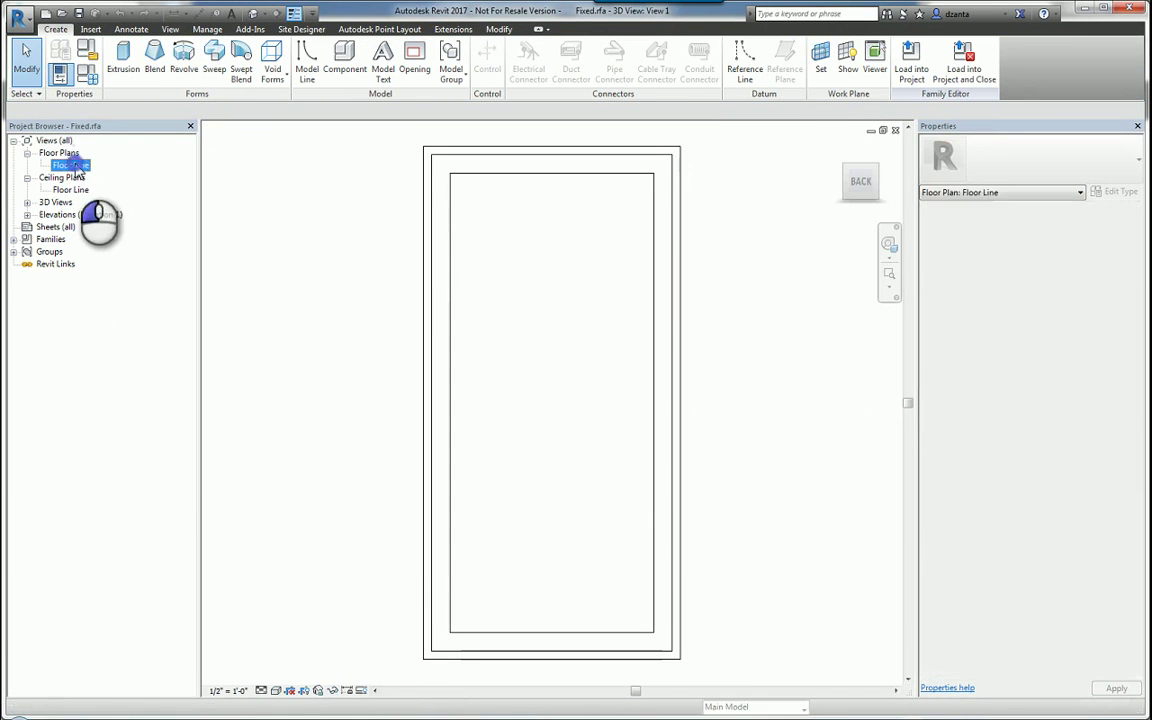
pyautogui.scroll(3, 529, 435)
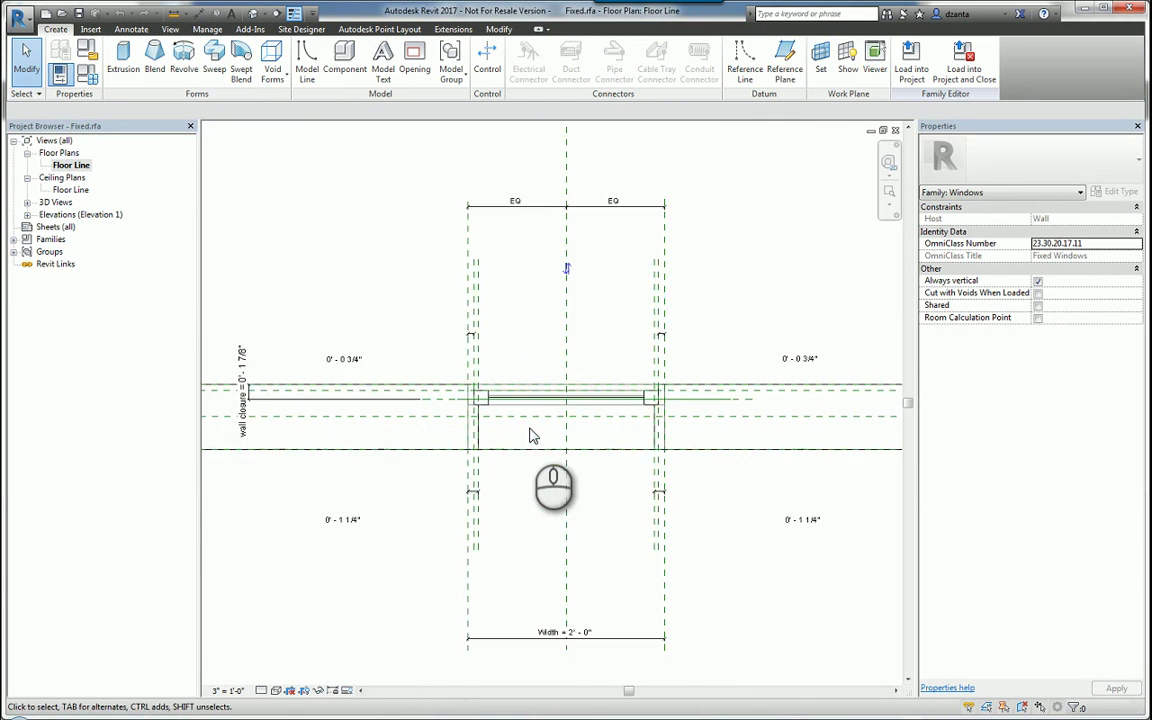
pyautogui.moveTo(715, 414); pyautogui.dragTo(783, 432, button='middle')
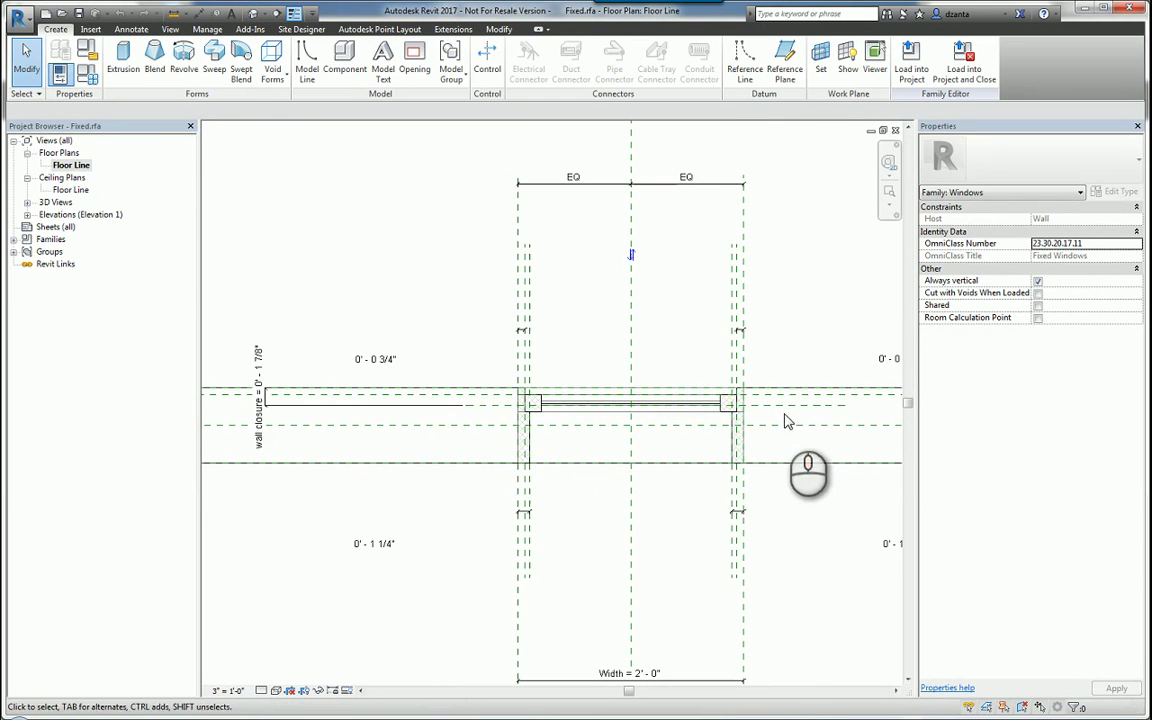
pyautogui.click(820, 410)
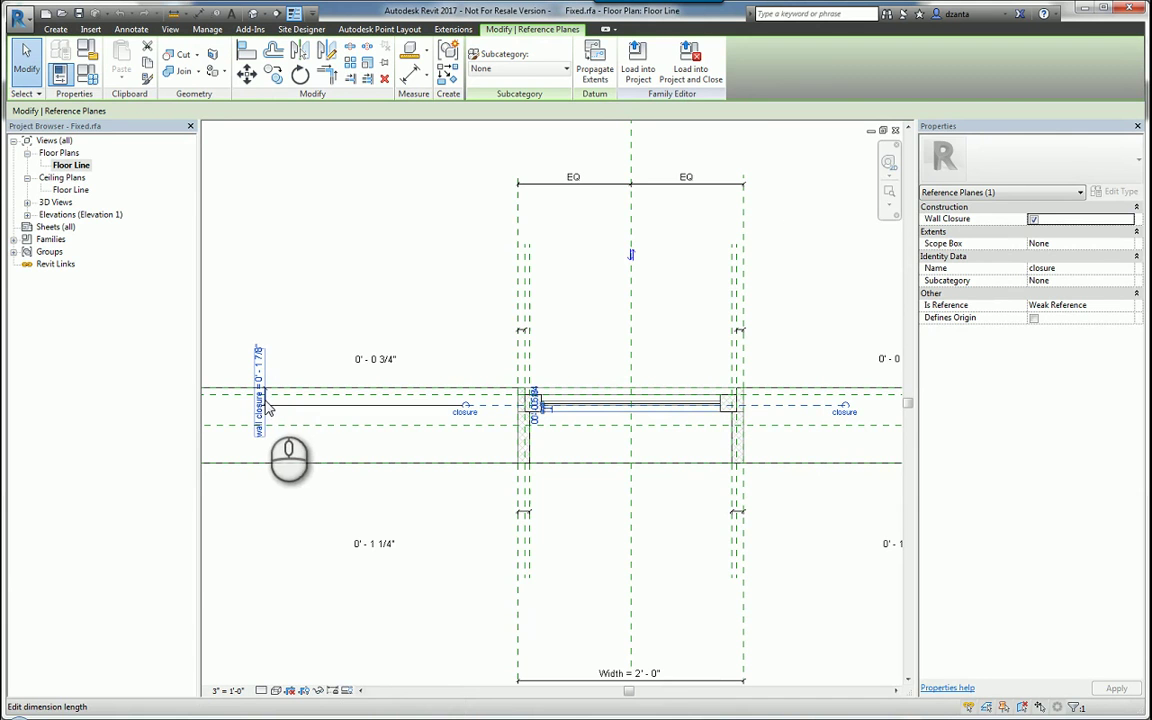
pyautogui.click(896, 131)
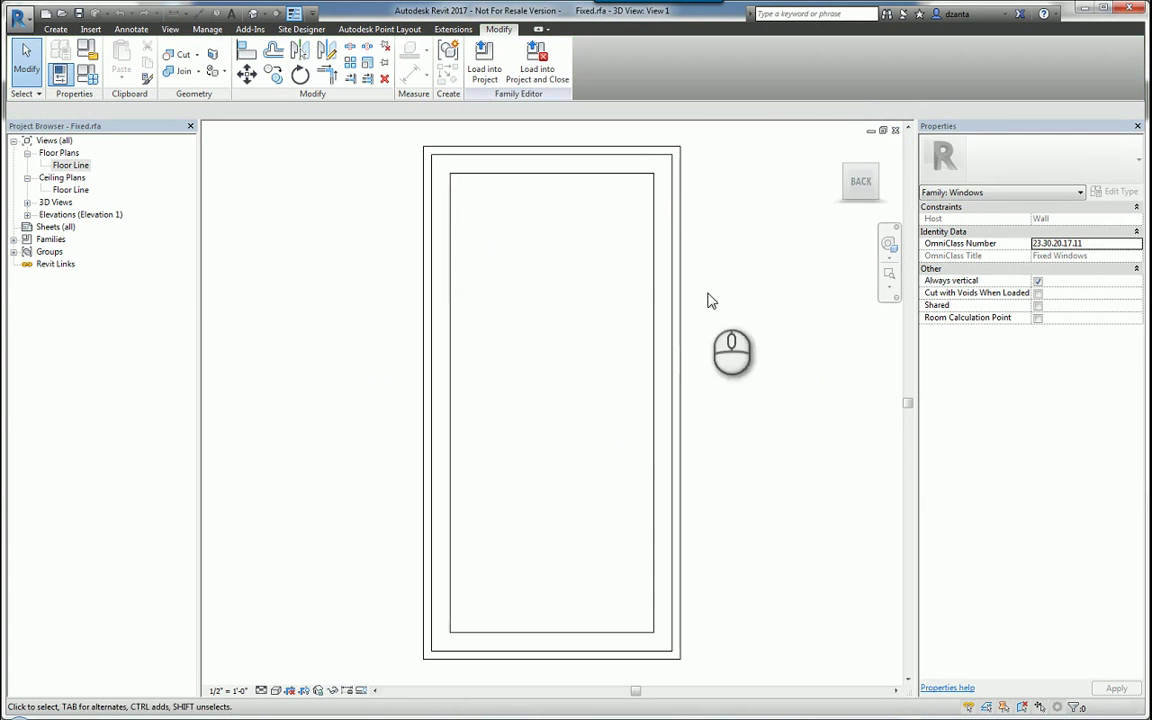
# Step: Close the Fixed.rfa family and pan the Level 1 plan back to the door opening
pyautogui.click(896, 131)
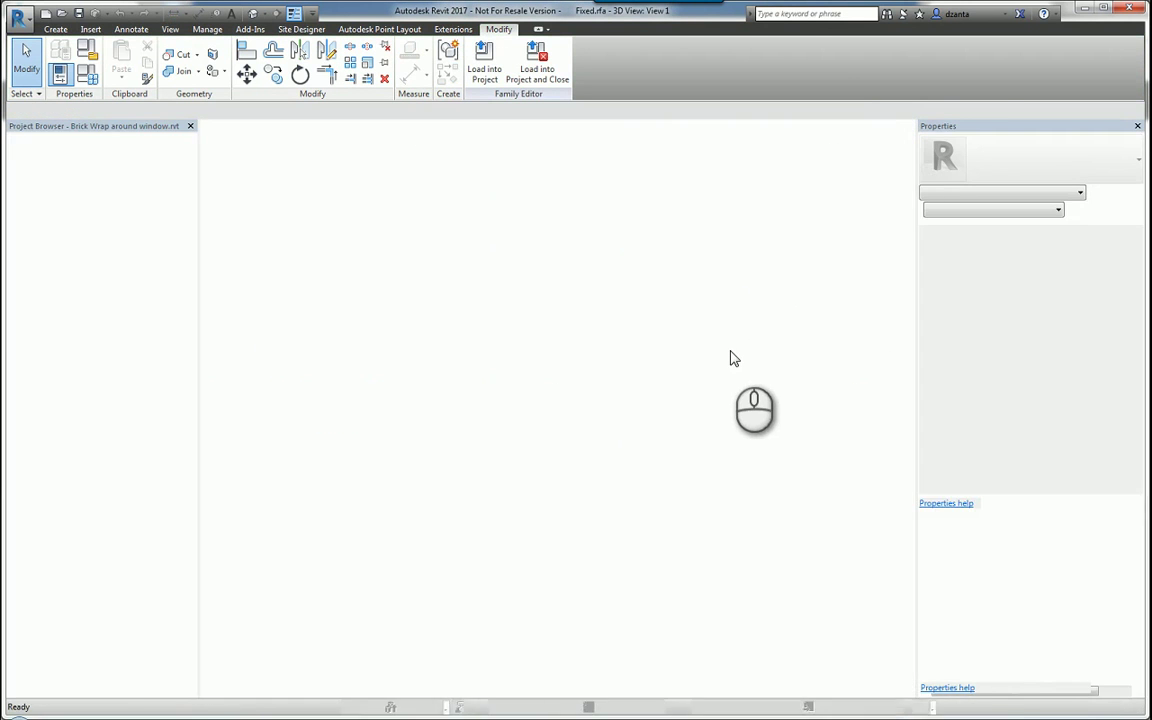
pyautogui.scroll(-2, 720, 340)
pyautogui.moveTo(715, 334); pyautogui.dragTo(563, 338, button='middle')
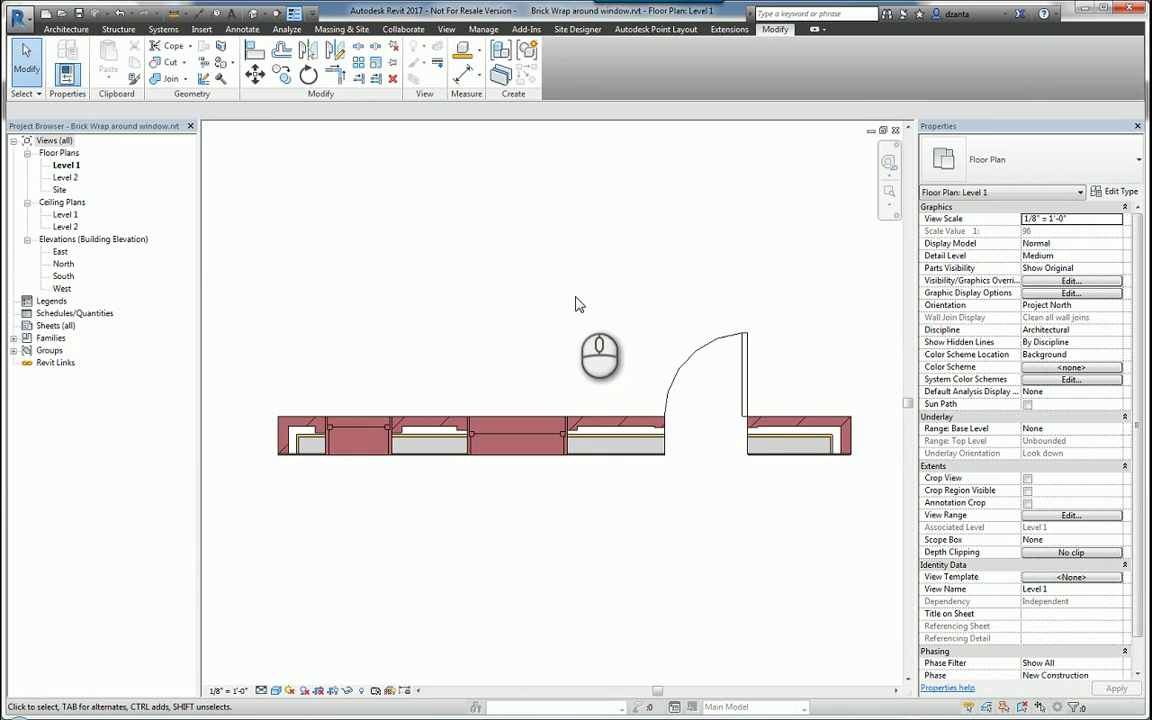